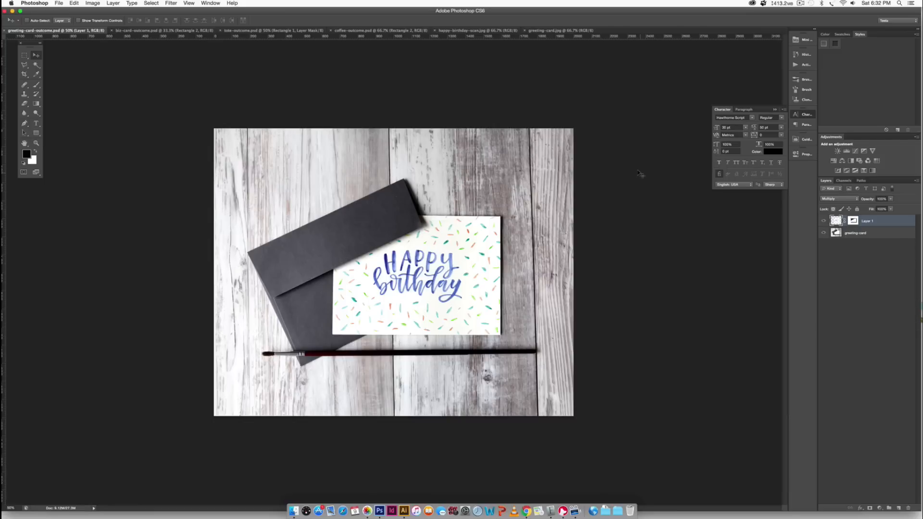
# Look through the business card, tote and coffee outcome mockups, inspecting the tote bag lettering up close
pyautogui.click(184, 31)
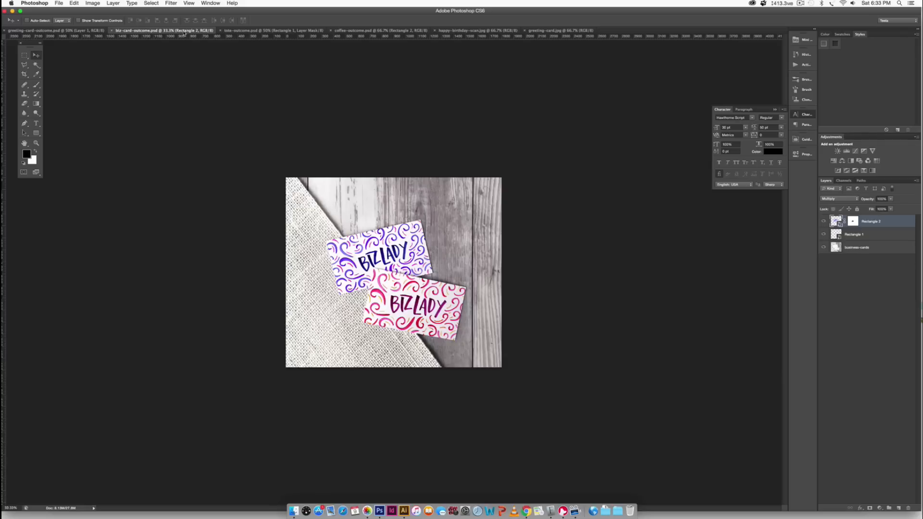
pyautogui.click(264, 30)
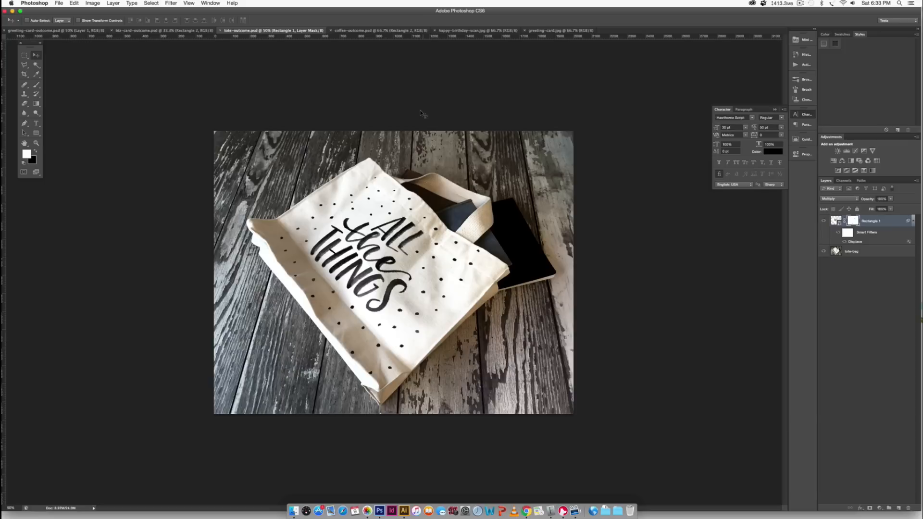
pyautogui.press('super+1')
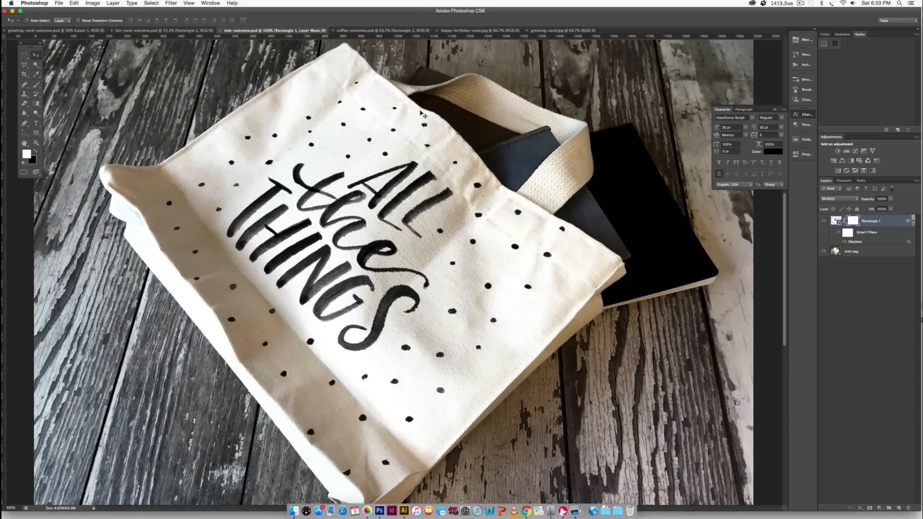
pyautogui.press('super+equal')
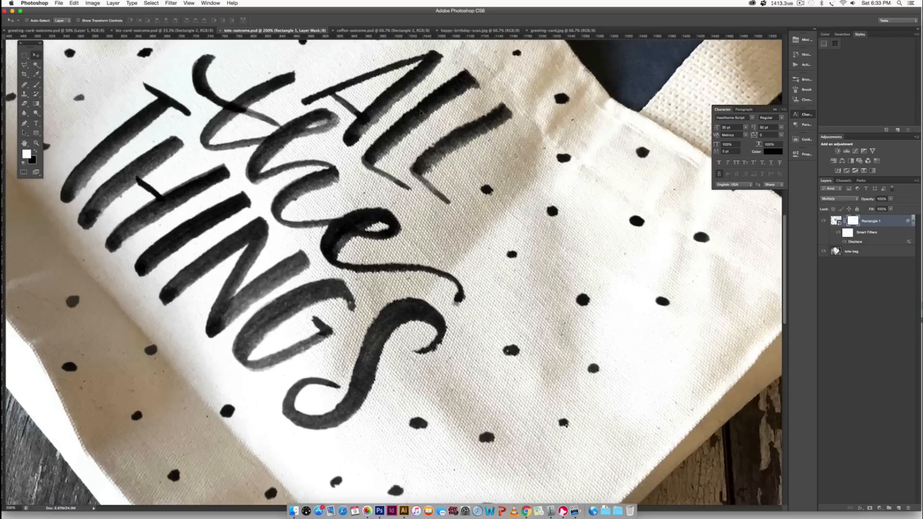
pyautogui.scroll(3, 445, 176)
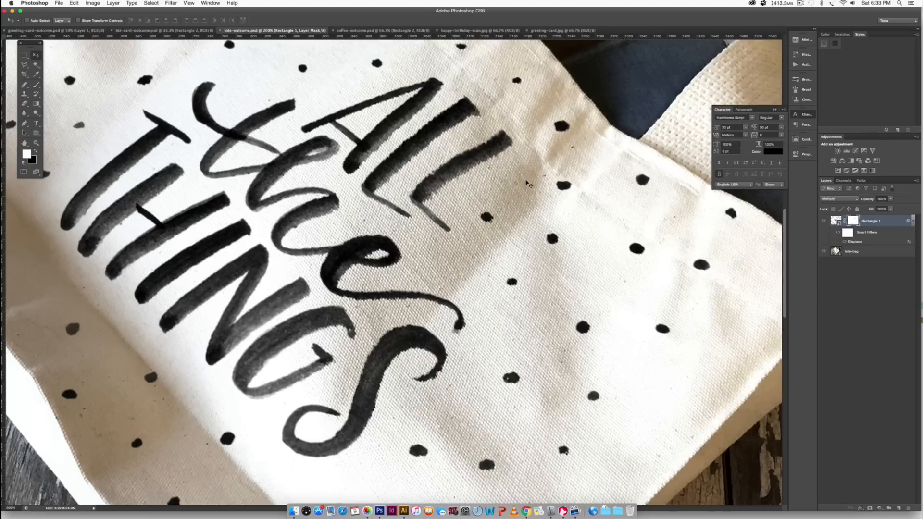
pyautogui.press('super+minus')
pyautogui.press('super+minus')
pyautogui.press('super+minus')
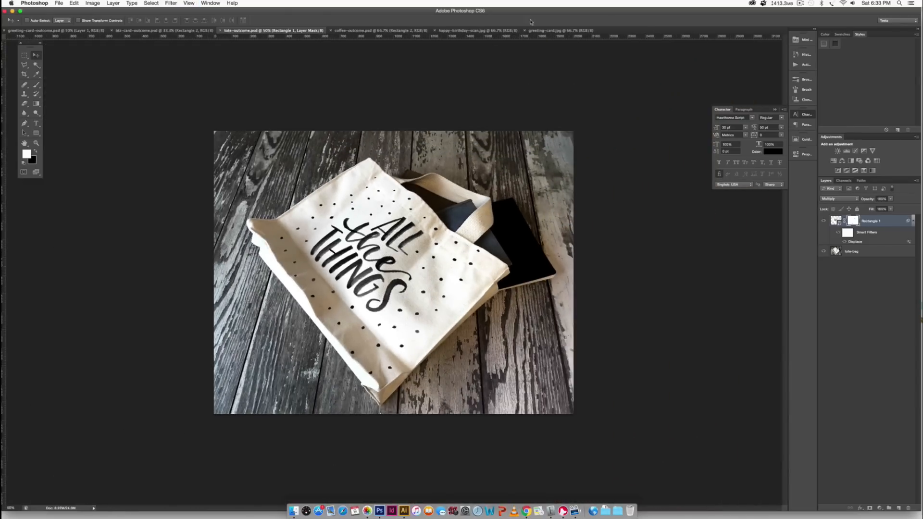
pyautogui.click(392, 31)
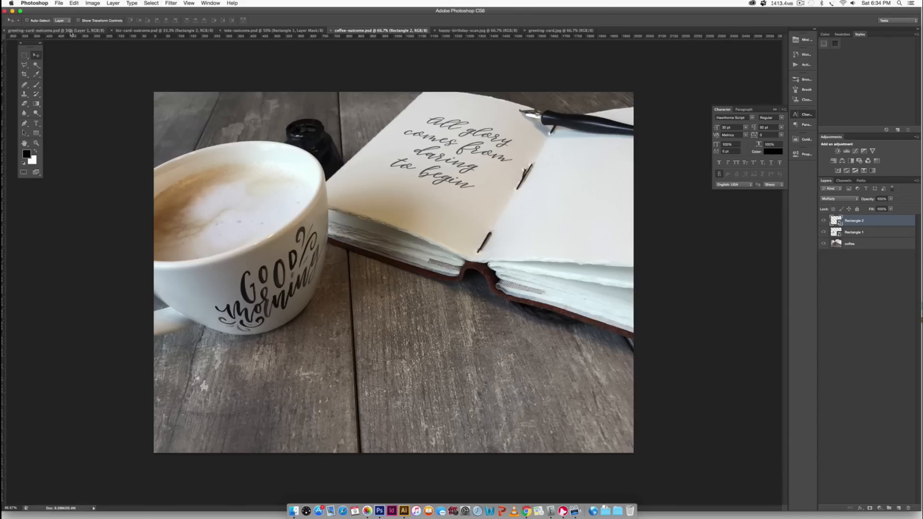
# Review the four finished outcome mockups again and view the blank card photo in greeting-card.jpg
pyautogui.click(53, 30)
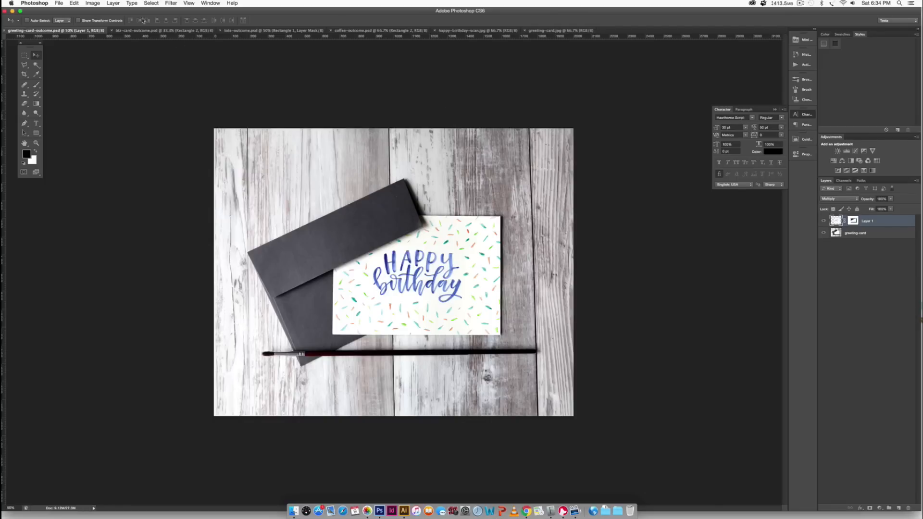
pyautogui.click(149, 32)
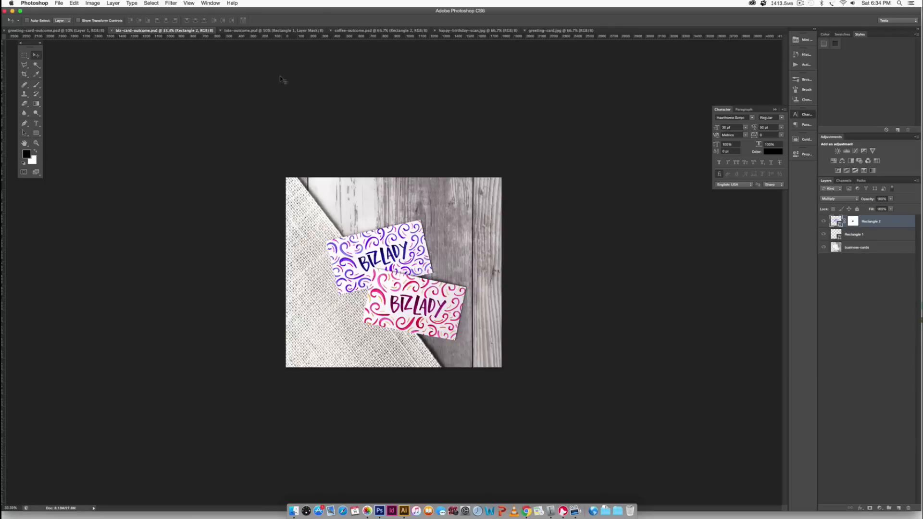
pyautogui.click(302, 32)
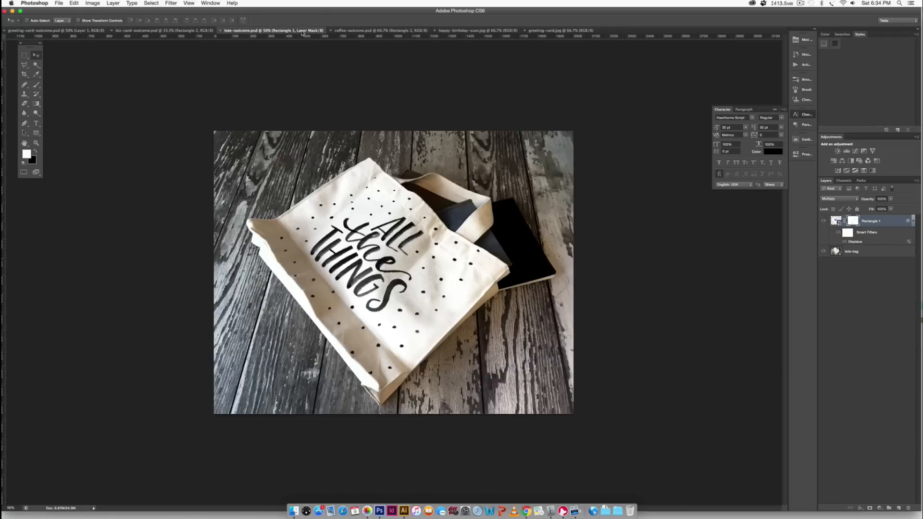
pyautogui.click(387, 32)
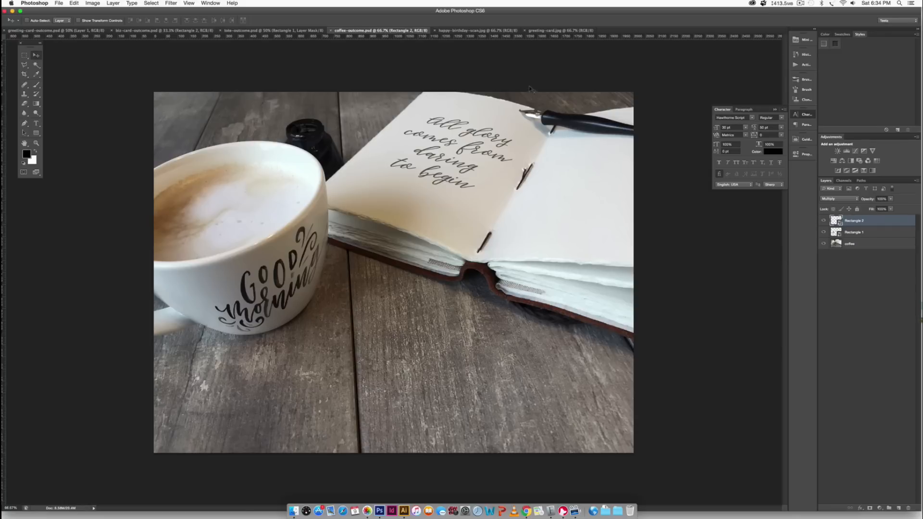
pyautogui.click(560, 30)
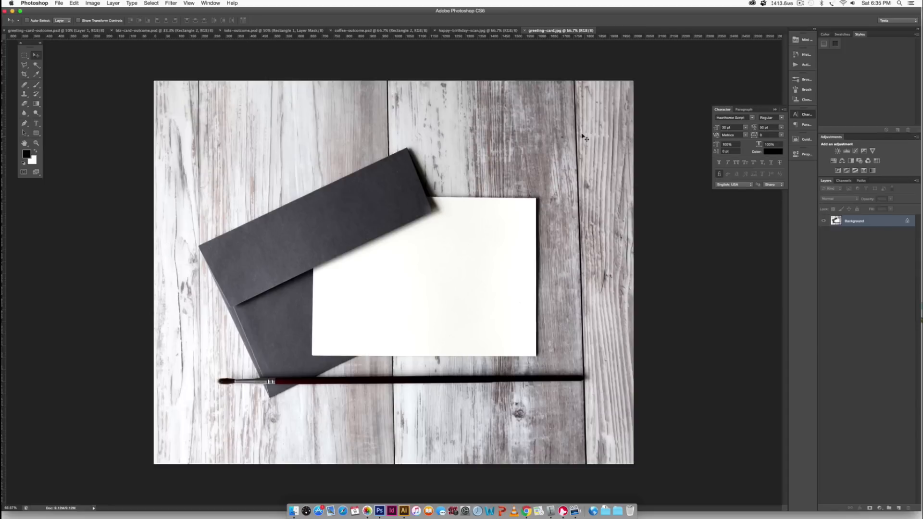
# Add a Brightness/Contrast adjustment to happy-birthday-scan.jpg with brightness 4 and contrast 46
pyautogui.click(484, 32)
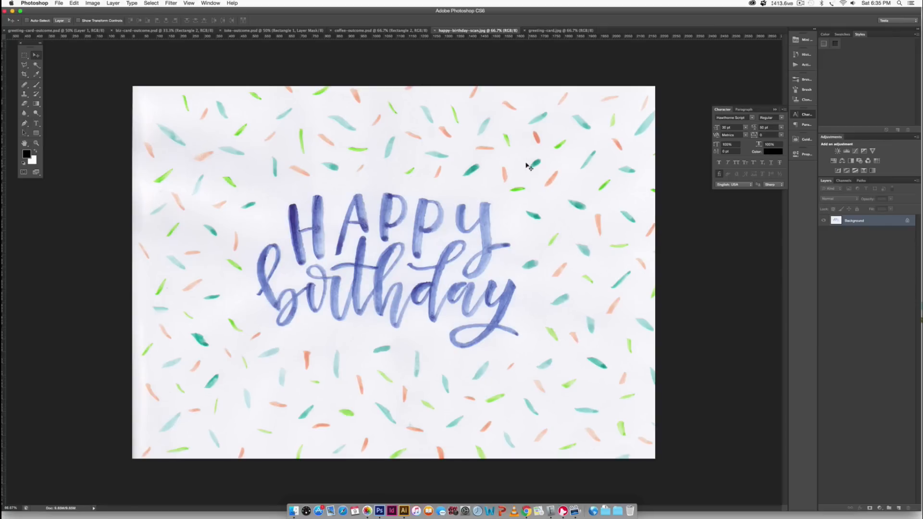
pyautogui.click(839, 152)
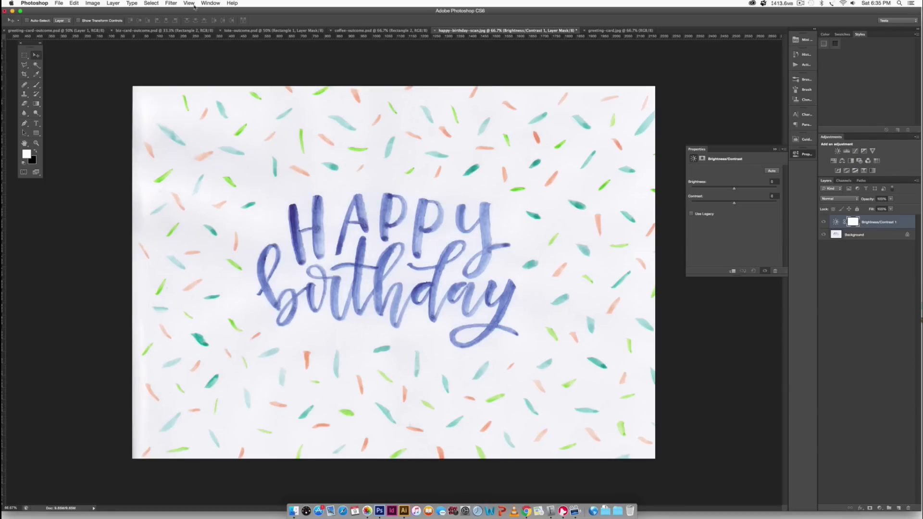
pyautogui.click(210, 3)
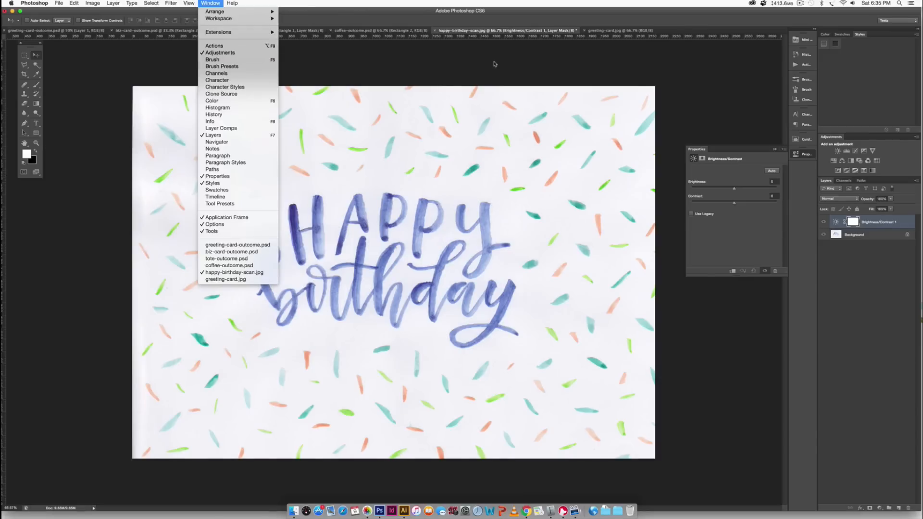
pyautogui.click(495, 64)
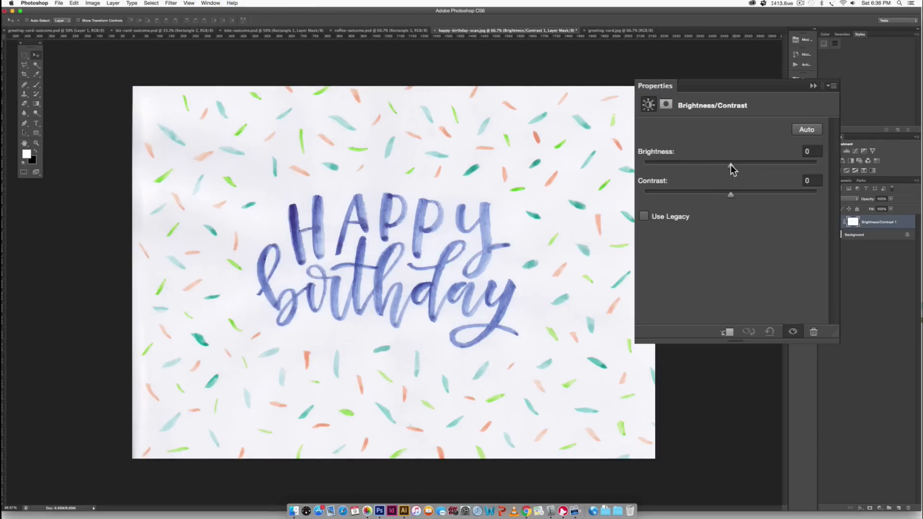
pyautogui.moveTo(734, 189); pyautogui.dragTo(739, 161)
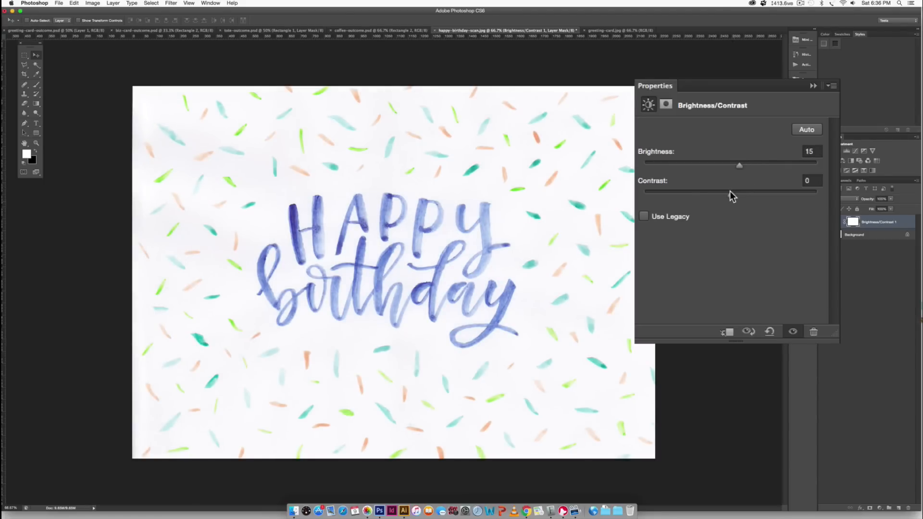
pyautogui.moveTo(729, 191); pyautogui.dragTo(770, 192)
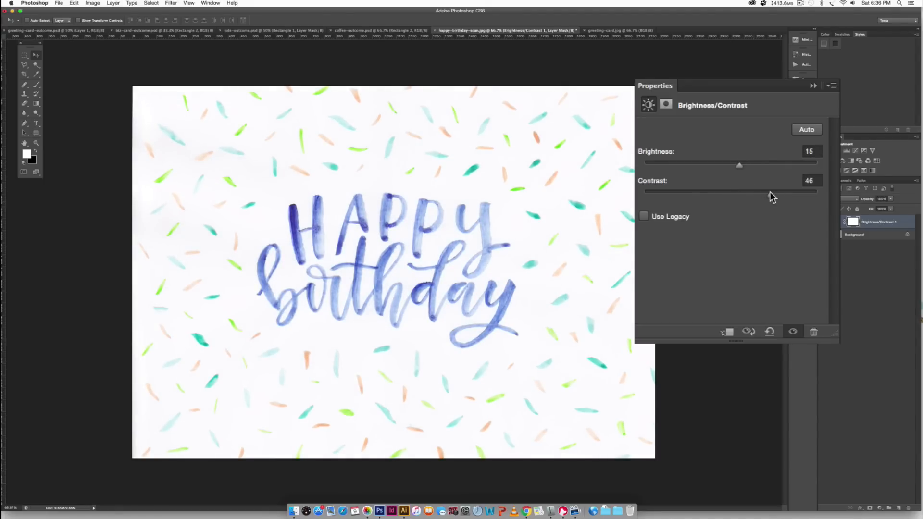
pyautogui.moveTo(738, 165); pyautogui.dragTo(733, 165)
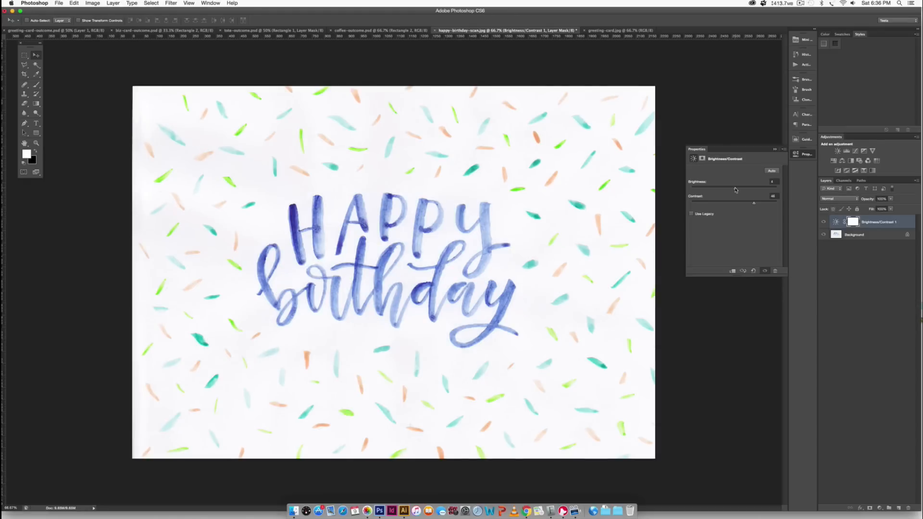
# Add a Levels adjustment with black input 67 and white input 245, and change Brightness/Contrast to brightness -4 and contrast 38
pyautogui.click(847, 150)
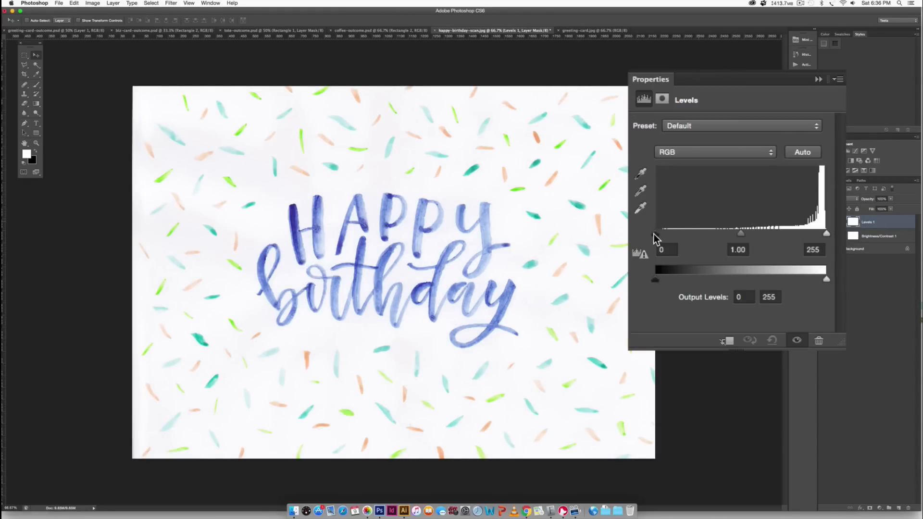
pyautogui.moveTo(653, 234); pyautogui.dragTo(708, 233)
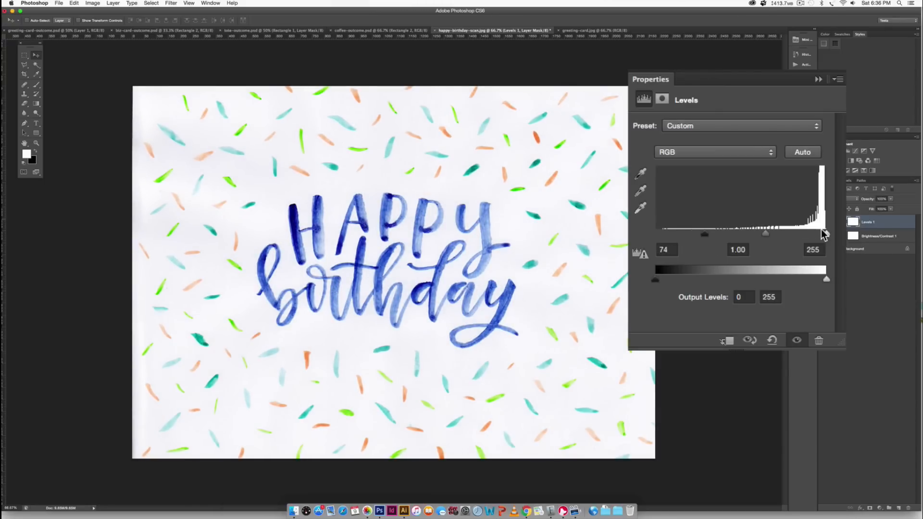
pyautogui.moveTo(826, 234); pyautogui.dragTo(818, 234)
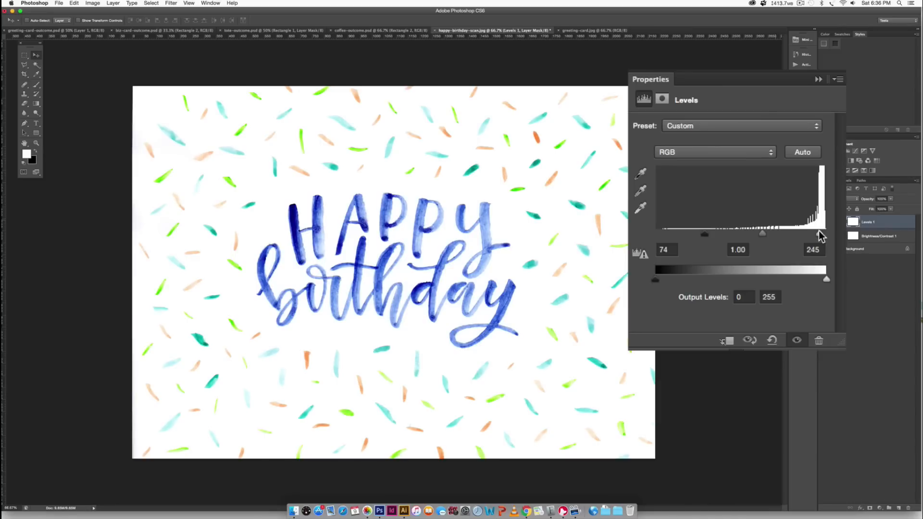
pyautogui.moveTo(704, 232); pyautogui.dragTo(699, 232)
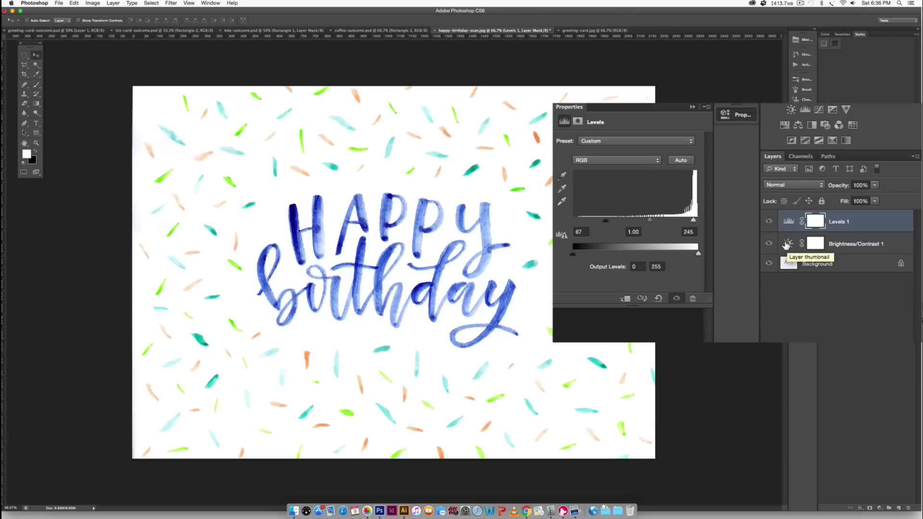
pyautogui.click(789, 244)
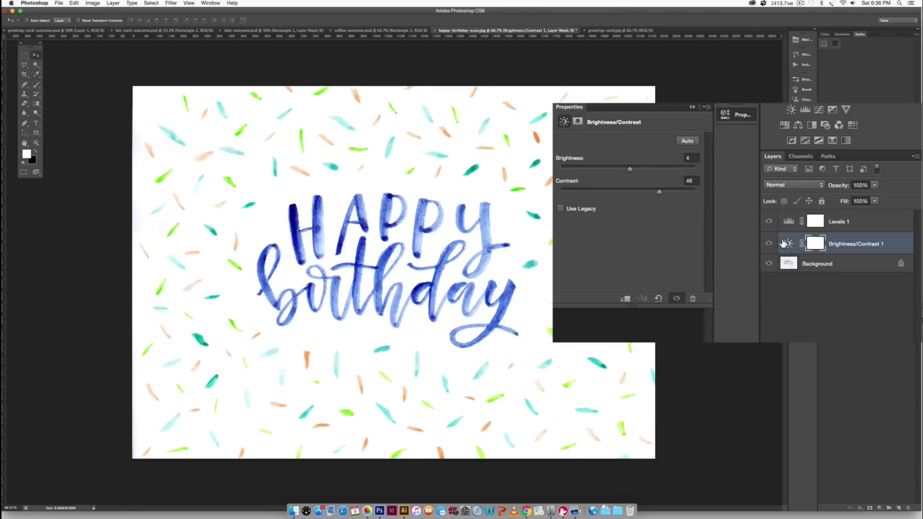
pyautogui.moveTo(628, 170); pyautogui.dragTo(654, 192)
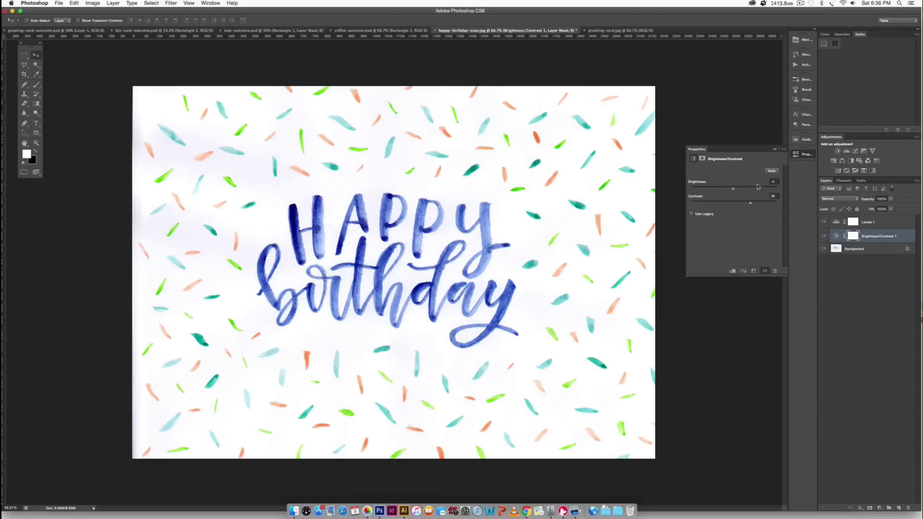
# Convert the scan's locked Background into a regular layer with the default name
pyautogui.click(873, 249)
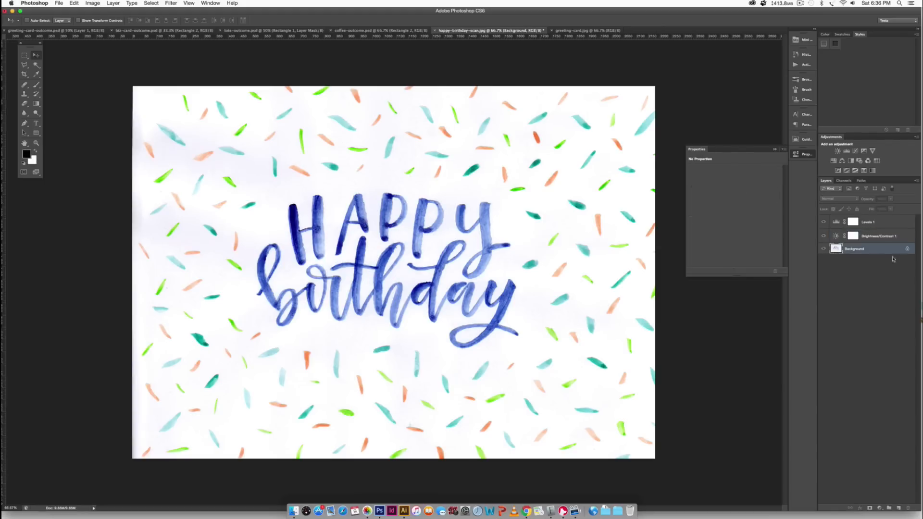
pyautogui.doubleClick(883, 249)
pyautogui.press('Return')
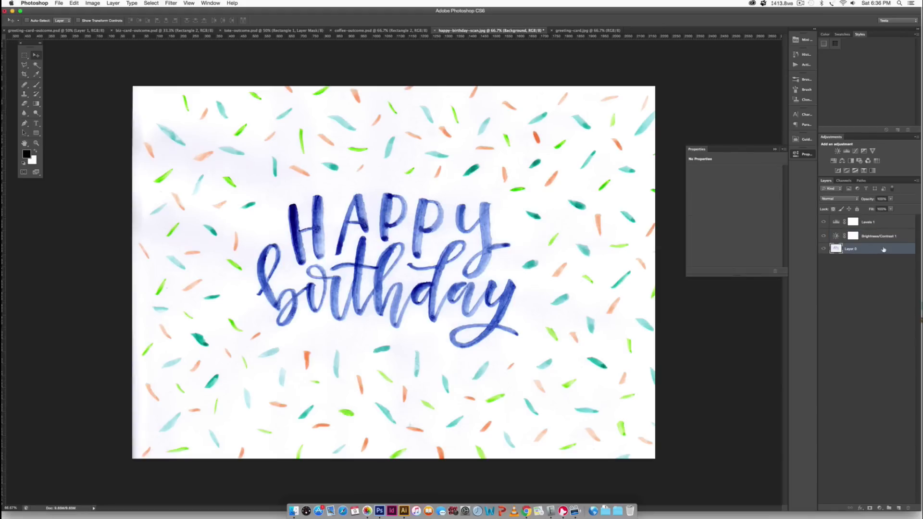
# Group the scan layer with its Levels and Brightness/Contrast adjustments and merge the group into a single layer
pyautogui.keyDown('shift'); pyautogui.click(888, 222); pyautogui.keyUp('shift')
pyautogui.rightClick(875, 234)
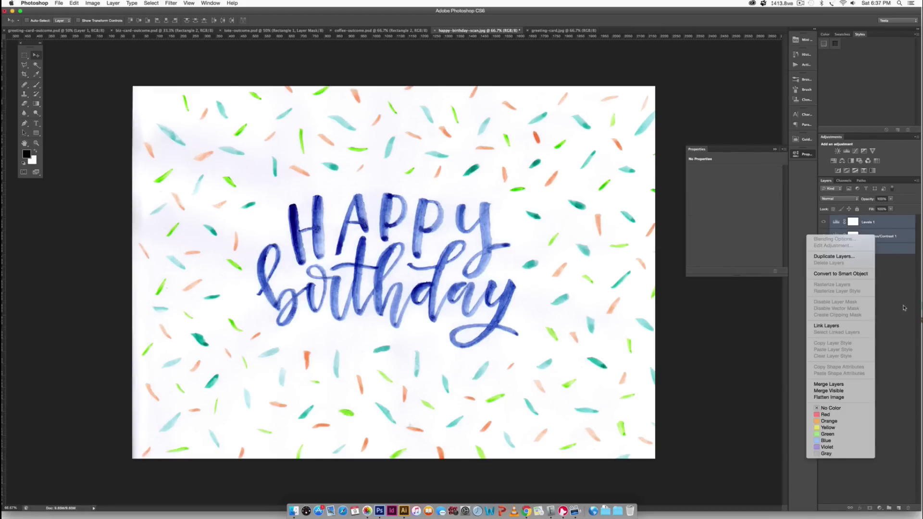
pyautogui.click(903, 307)
pyautogui.press('super+g')
pyautogui.rightClick(857, 218)
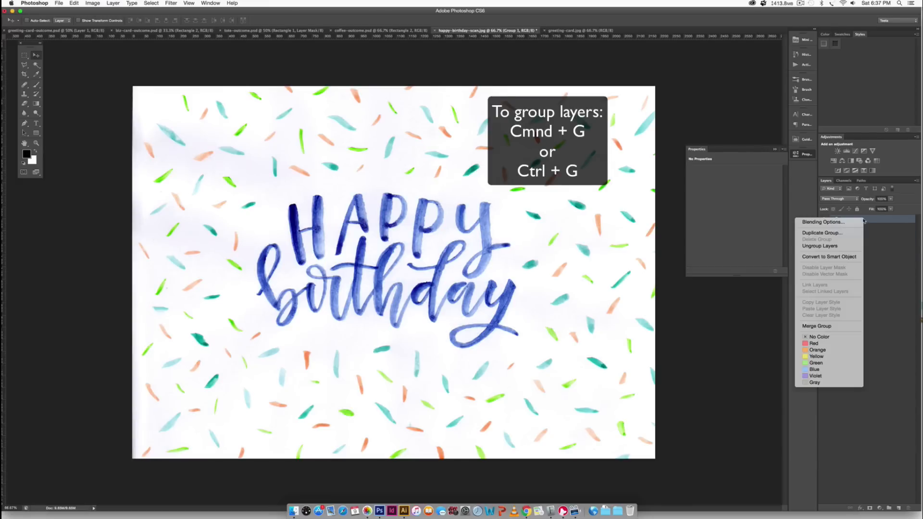
pyautogui.click(860, 312)
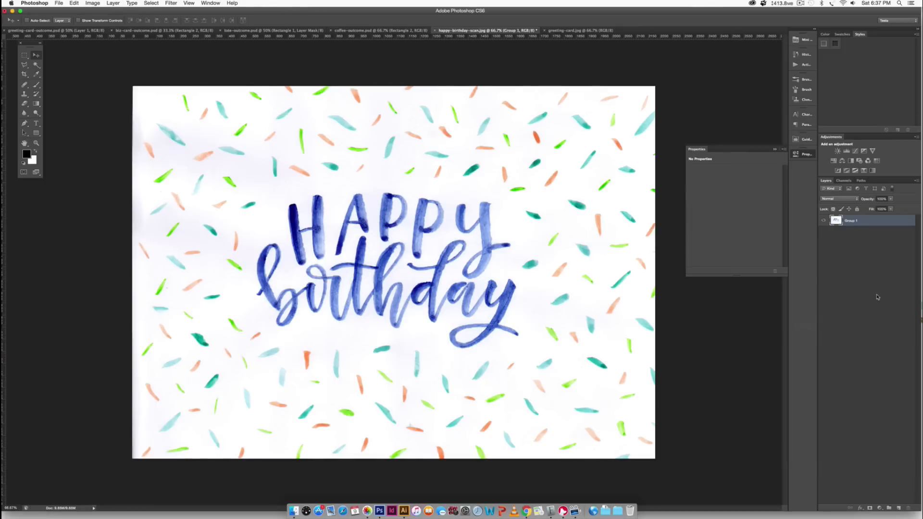
# Copy the entire merged birthday artwork and paste it into greeting-card.jpg
pyautogui.press('super+a')
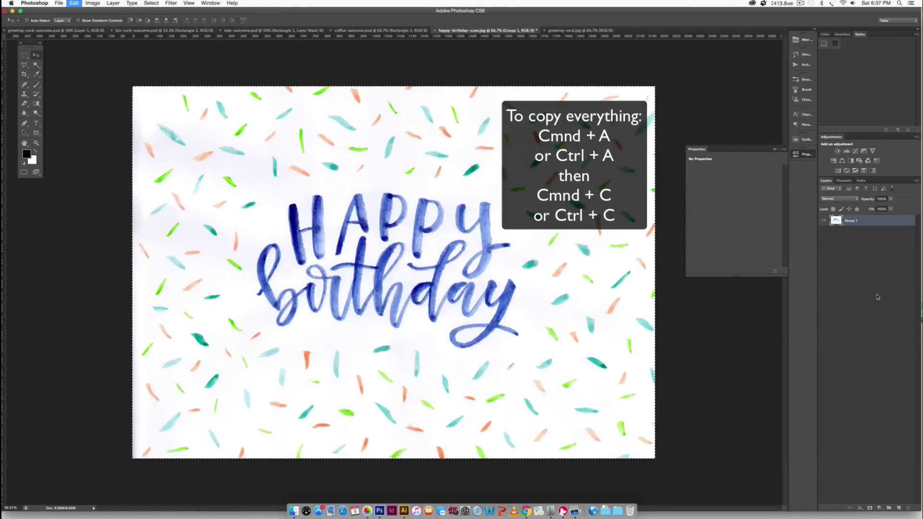
pyautogui.hotkey('ctrl', 'Tab')
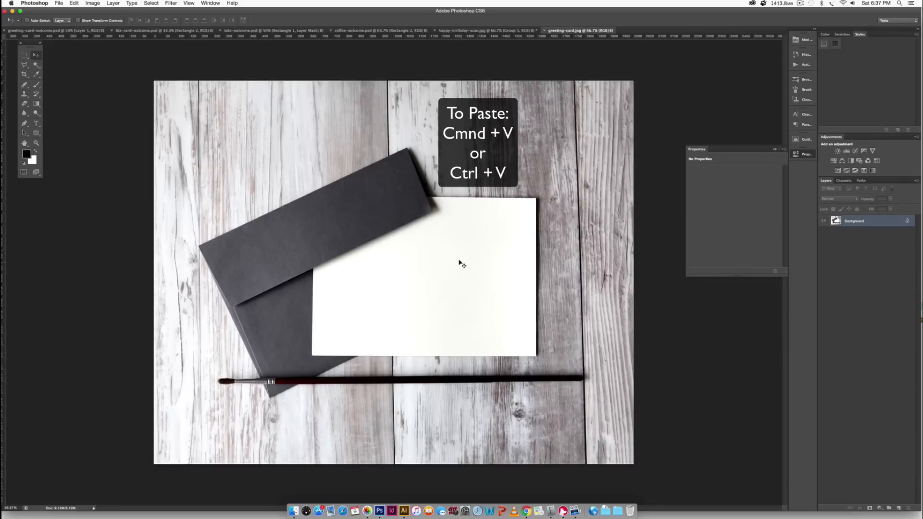
pyautogui.press('super+v')
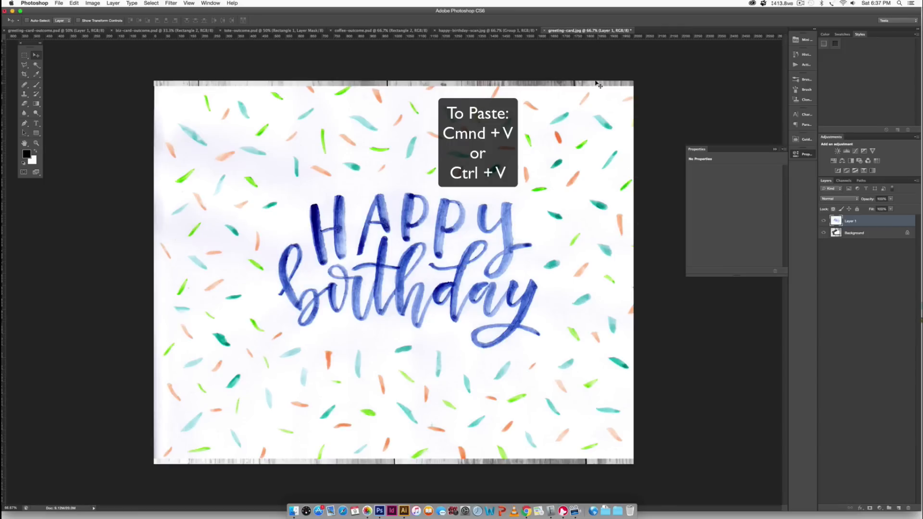
# Scale the pasted artwork proportionally to about 46% and position it over the blank card
pyautogui.press('super+t')
pyautogui.moveTo(677, 87); pyautogui.dragTo(511, 155)
pyautogui.moveTo(495, 226)
pyautogui.mouseDown()
pyautogui.moveTo(500, 240)
pyautogui.moveTo(506, 235)
pyautogui.mouseUp()
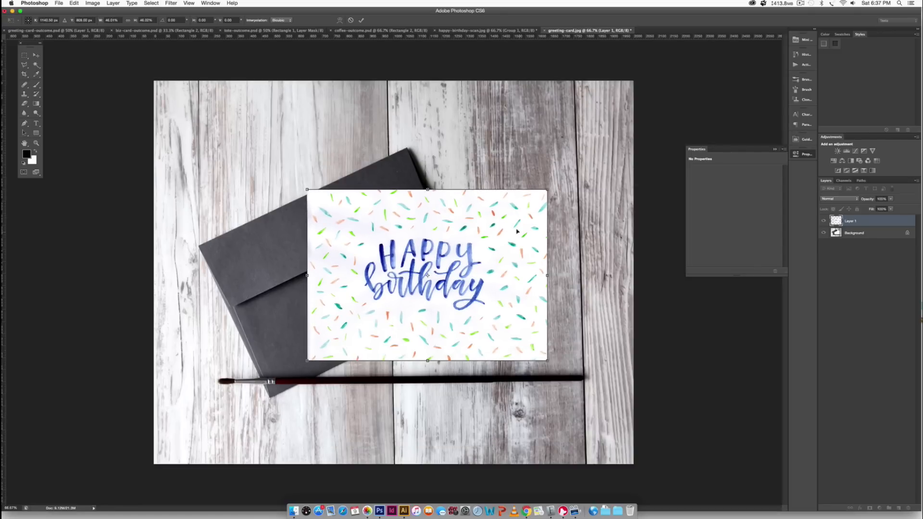
pyautogui.press('Return')
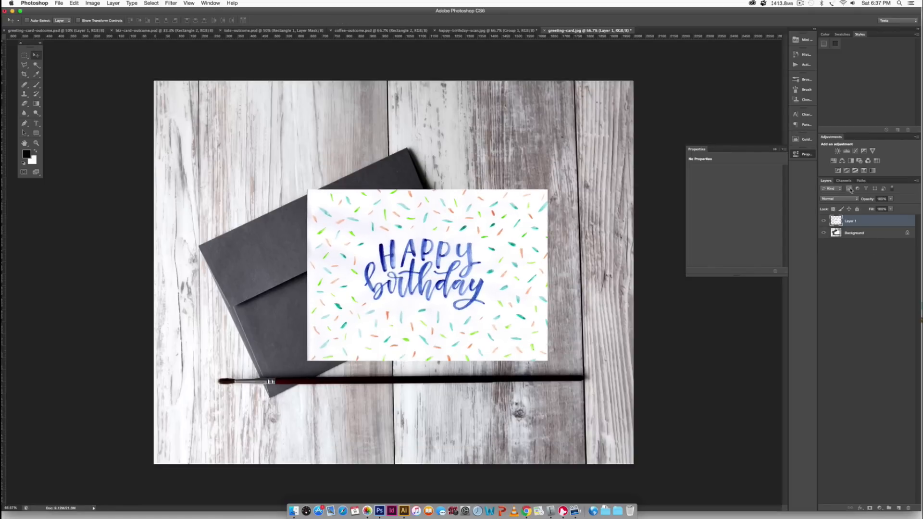
# Preview the artwork layer at 50% opacity over the card and restore it to 100%
pyautogui.click(881, 199)
pyautogui.write('50')
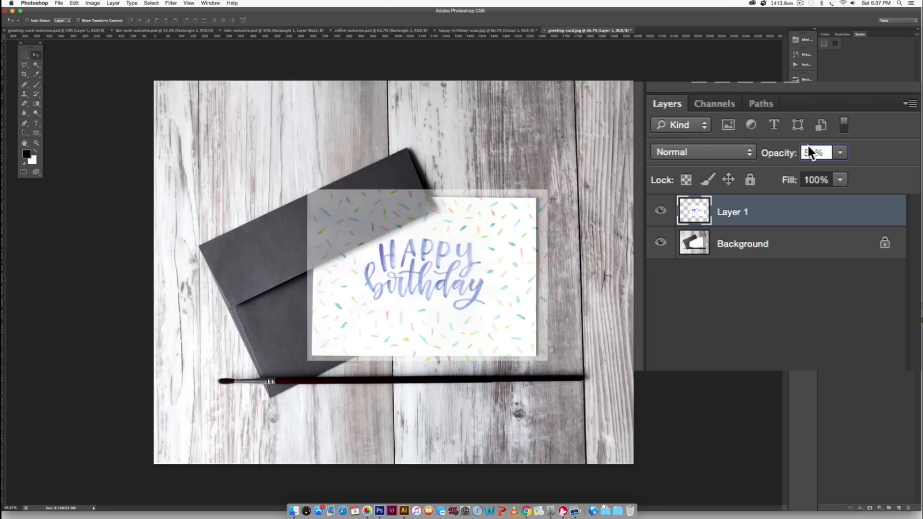
pyautogui.click(840, 153)
pyautogui.moveTo(845, 172); pyautogui.dragTo(890, 171)
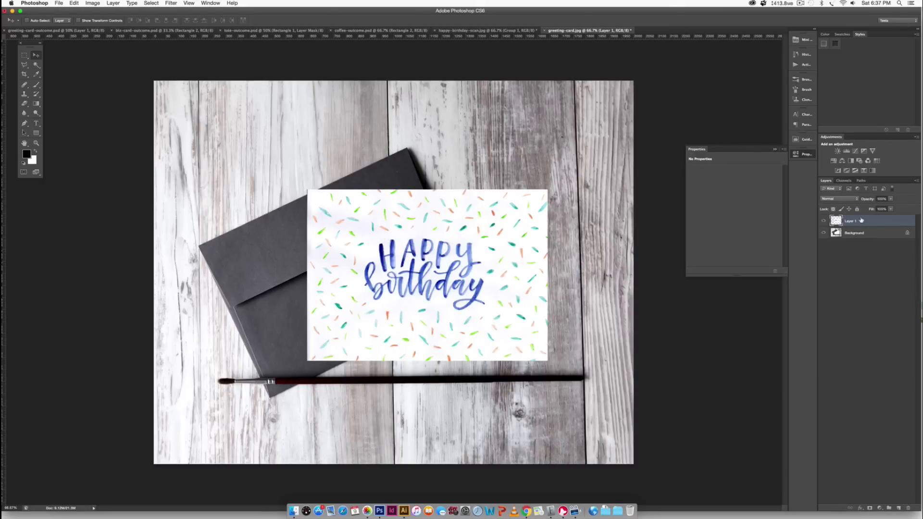
# Set the artwork layer's blend mode to Multiply and add a layer mask to it
pyautogui.click(850, 199)
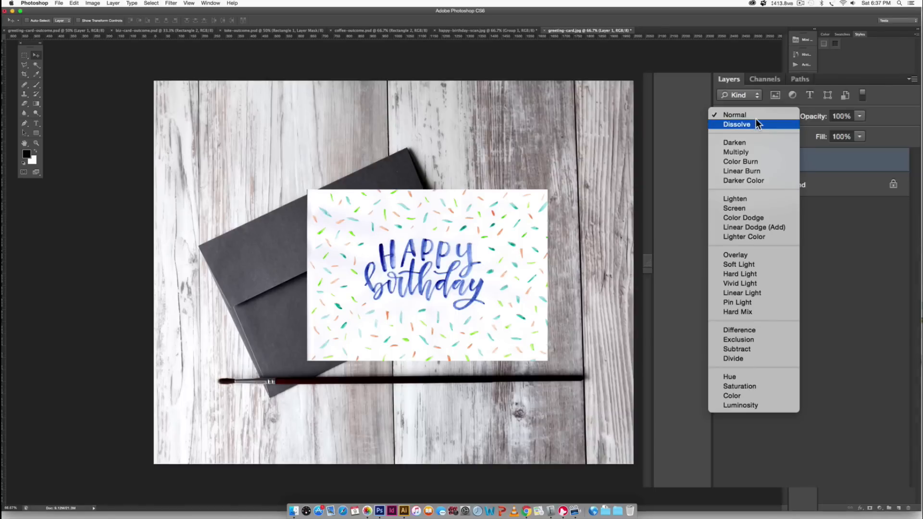
pyautogui.click(754, 152)
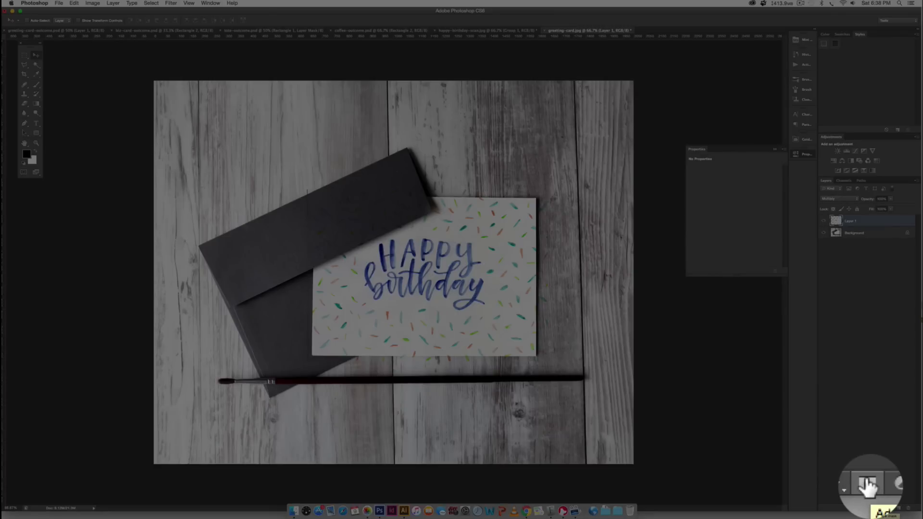
pyautogui.click(870, 508)
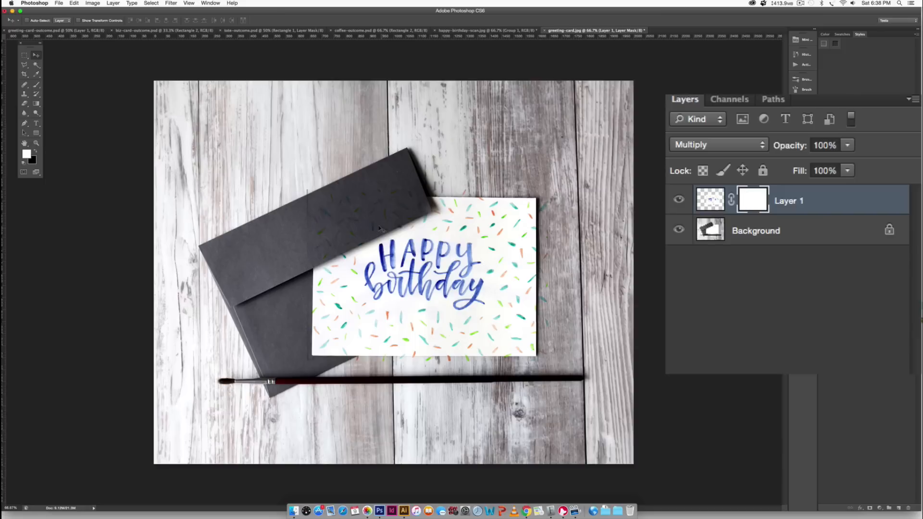
# Choose the soft Brush tool, set its opacity to 100%, and make black the foreground color
pyautogui.press('b')
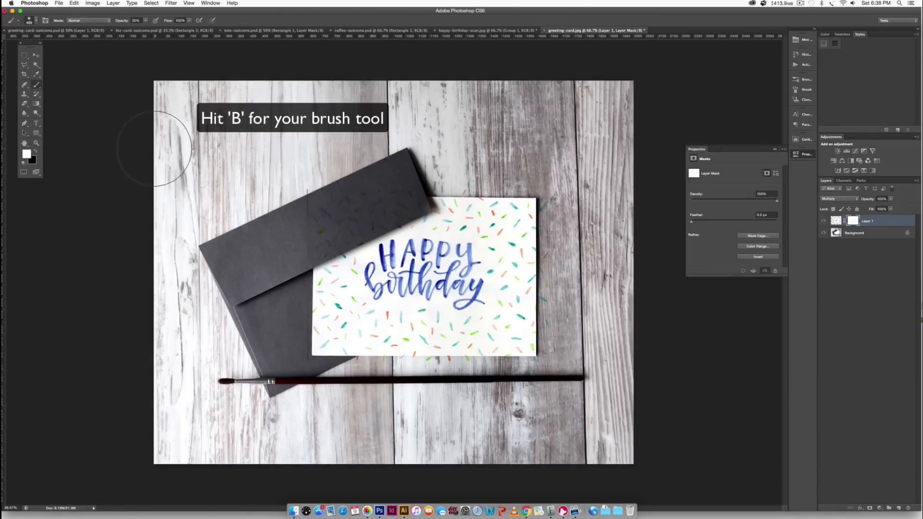
pyautogui.click(35, 22)
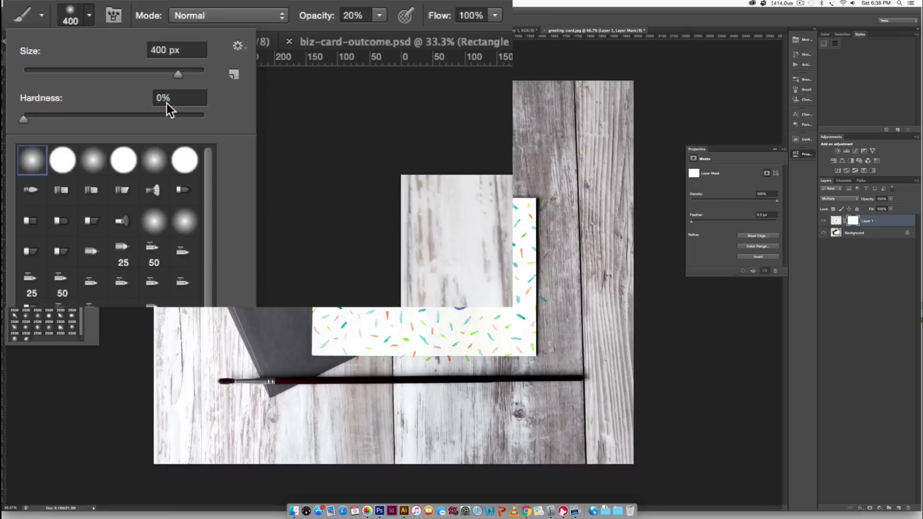
pyautogui.click(248, 17)
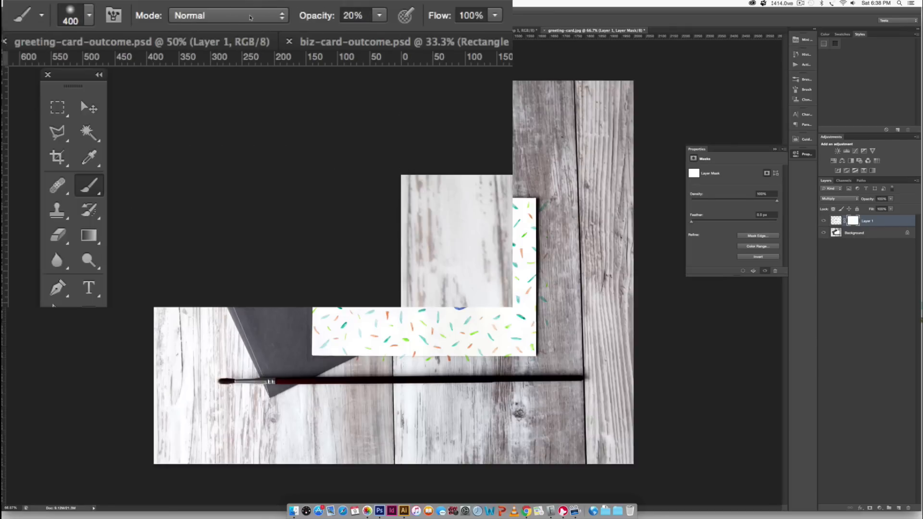
pyautogui.click(354, 15)
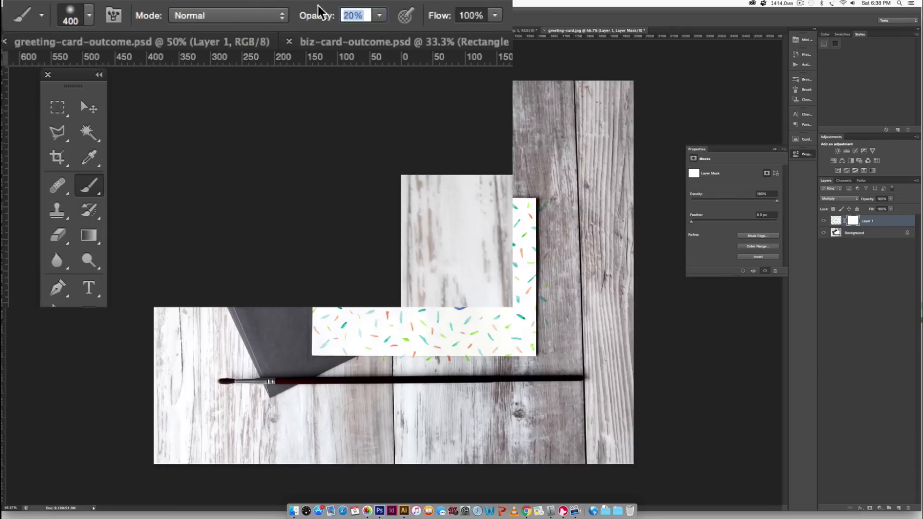
pyautogui.write('100')
pyautogui.press('Return')
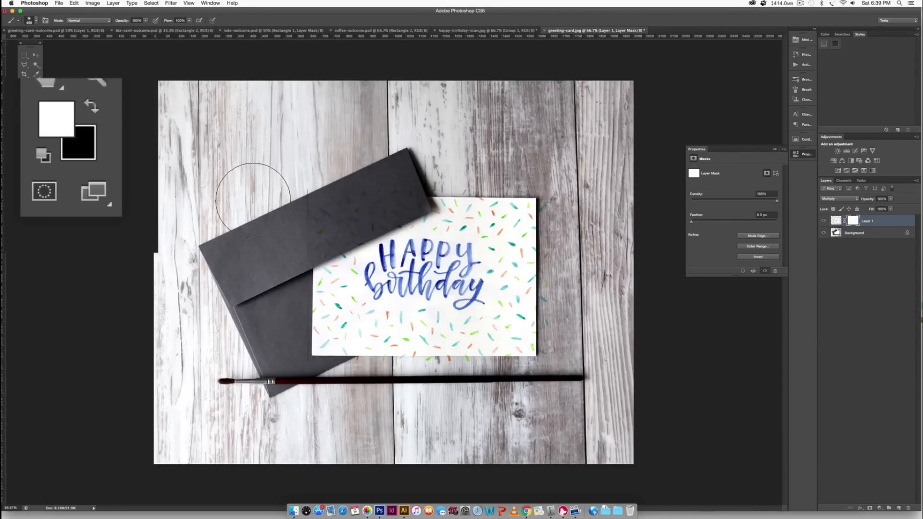
pyautogui.click(89, 103)
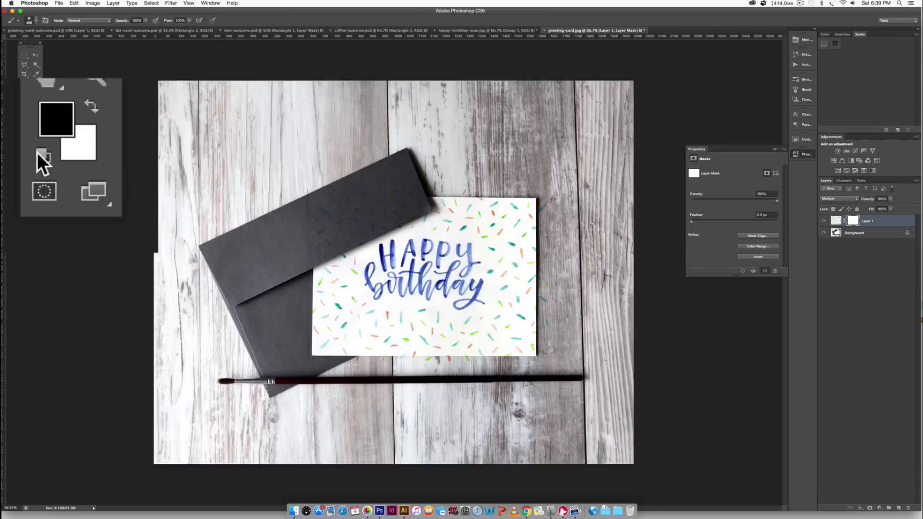
pyautogui.press('x')
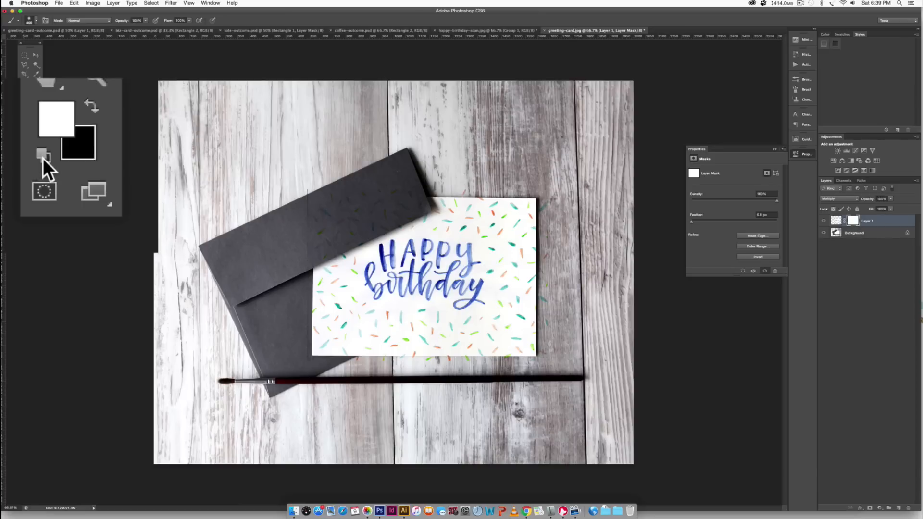
pyautogui.click(89, 102)
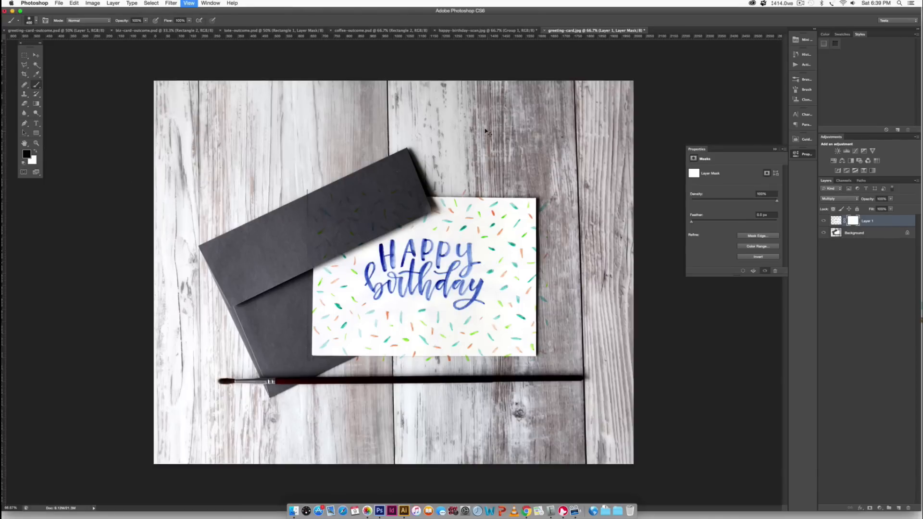
# Paint black on the layer mask with a reduced brush to hide the confetti overlapping the dark envelope flap
pyautogui.press('super+plus')
pyautogui.press('super+plus')
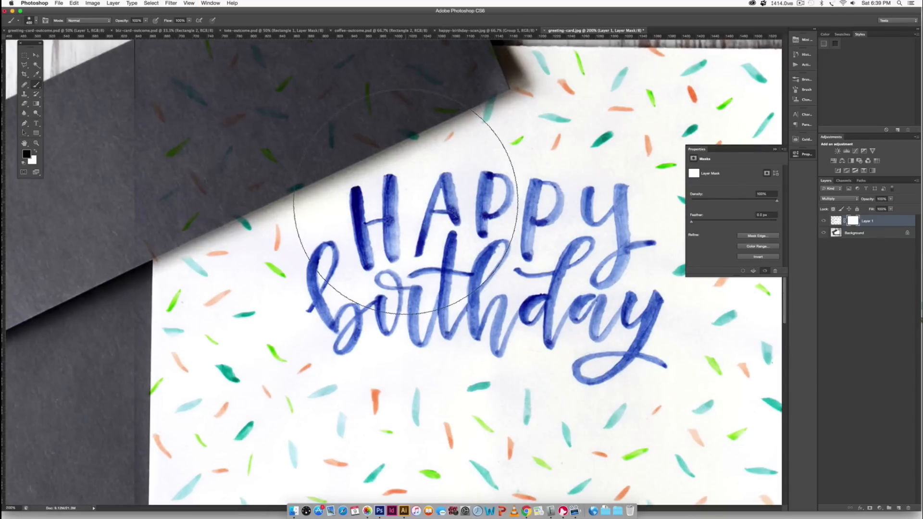
pyautogui.scroll(10, 405, 202)
pyautogui.hscroll(-9, 405, 201)
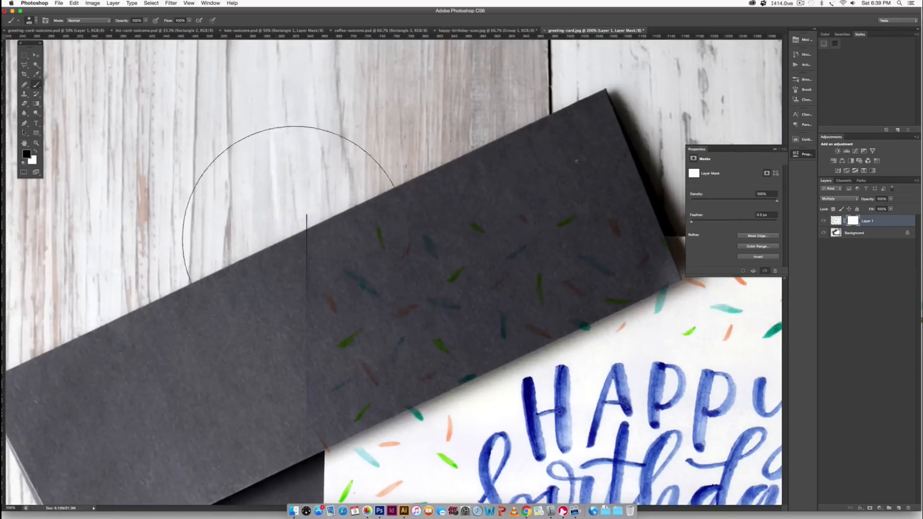
pyautogui.press('[')
pyautogui.press('[')
pyautogui.press('[')
pyautogui.press('[')
pyautogui.press('[')
pyautogui.press('[')
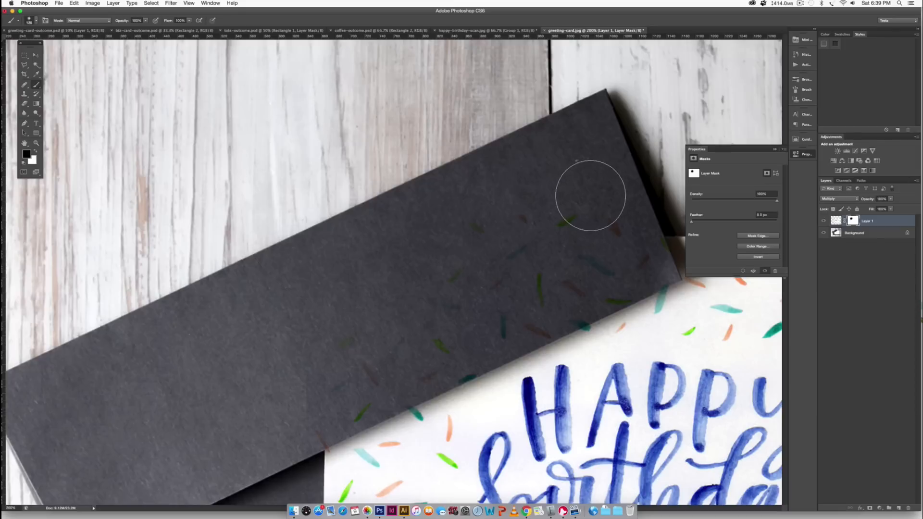
pyautogui.moveTo(590, 196)
pyautogui.mouseDown()
pyautogui.moveTo(417, 238)
pyautogui.moveTo(571, 214)
pyautogui.moveTo(565, 236)
pyautogui.moveTo(580, 251)
pyautogui.moveTo(525, 295)
pyautogui.moveTo(353, 331)
pyautogui.mouseUp()
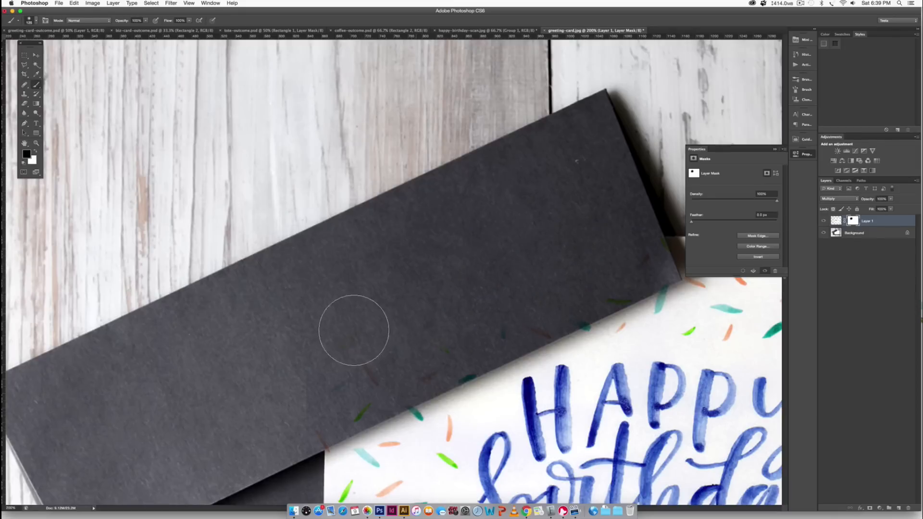
pyautogui.scroll(-5, 354, 331)
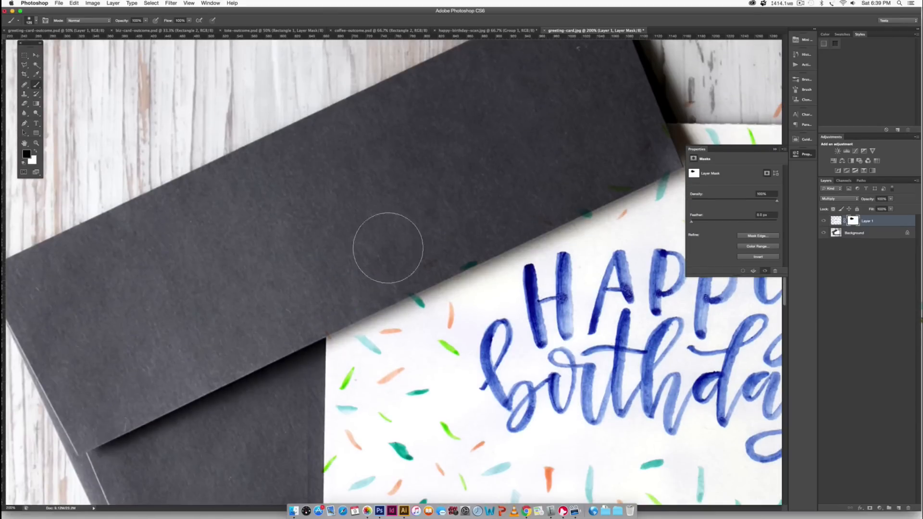
pyautogui.moveTo(451, 224)
pyautogui.mouseDown()
pyautogui.moveTo(466, 227)
pyautogui.moveTo(460, 241)
pyautogui.moveTo(469, 234)
pyautogui.mouseUp()
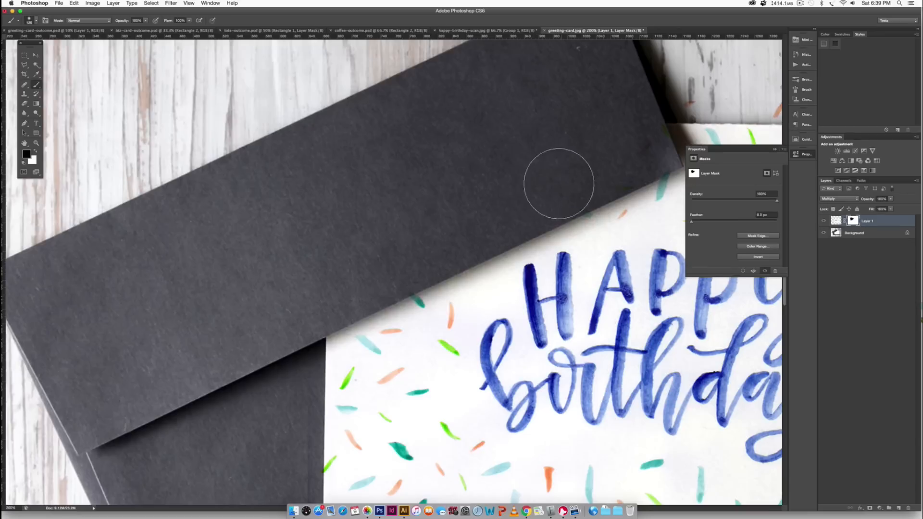
# Mask out the confetti spilling onto the wood beyond the card's top and right edges with a smaller brush
pyautogui.press('[')
pyautogui.press('[')
pyautogui.press('[')
pyautogui.press('[')
pyautogui.press('[')
pyautogui.press('[')
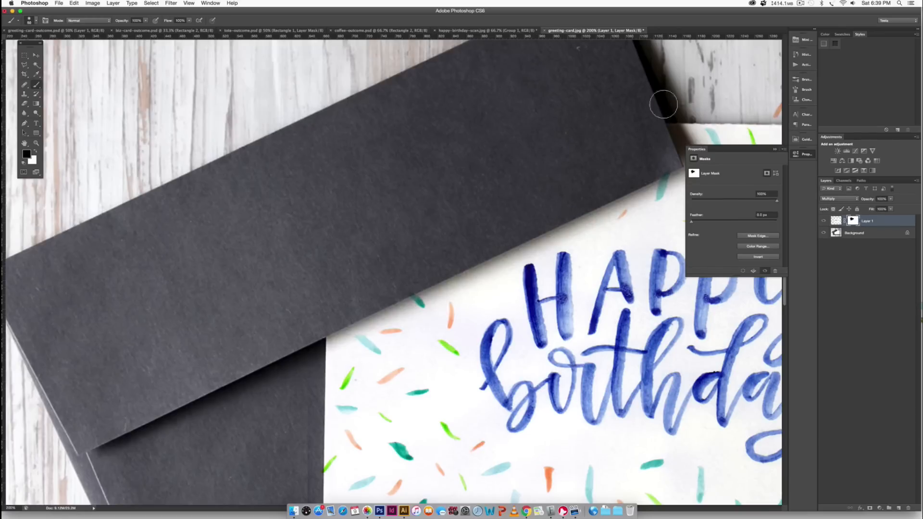
pyautogui.moveTo(560, 119); pyautogui.dragTo(218, 216)
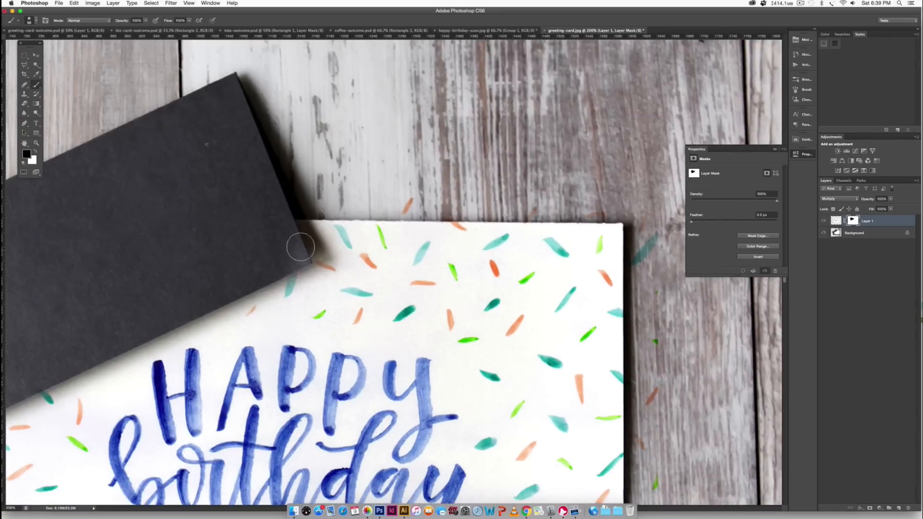
pyautogui.moveTo(409, 204)
pyautogui.mouseDown()
pyautogui.moveTo(658, 207)
pyautogui.moveTo(648, 247)
pyautogui.moveTo(646, 241)
pyautogui.mouseUp()
pyautogui.moveTo(596, 388); pyautogui.dragTo(531, 207)
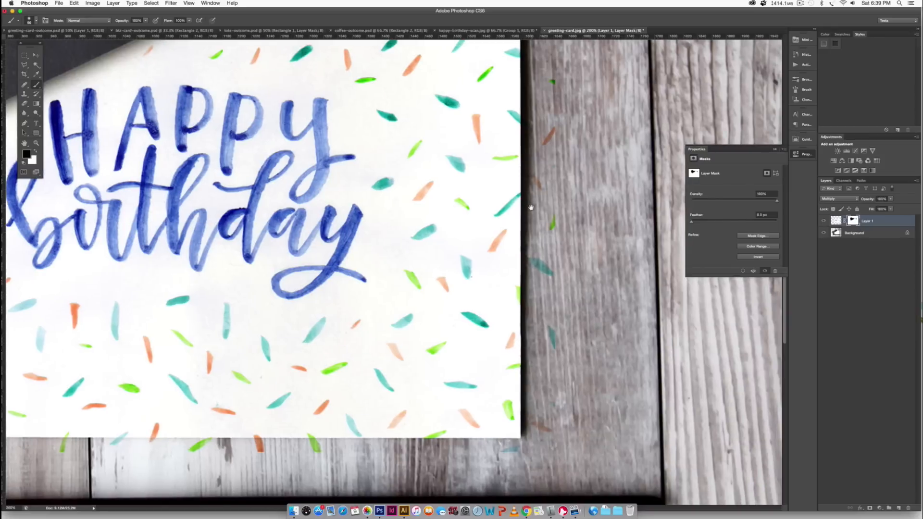
pyautogui.moveTo(555, 61)
pyautogui.mouseDown()
pyautogui.moveTo(547, 214)
pyautogui.moveTo(538, 199)
pyautogui.moveTo(539, 187)
pyautogui.moveTo(551, 271)
pyautogui.mouseUp()
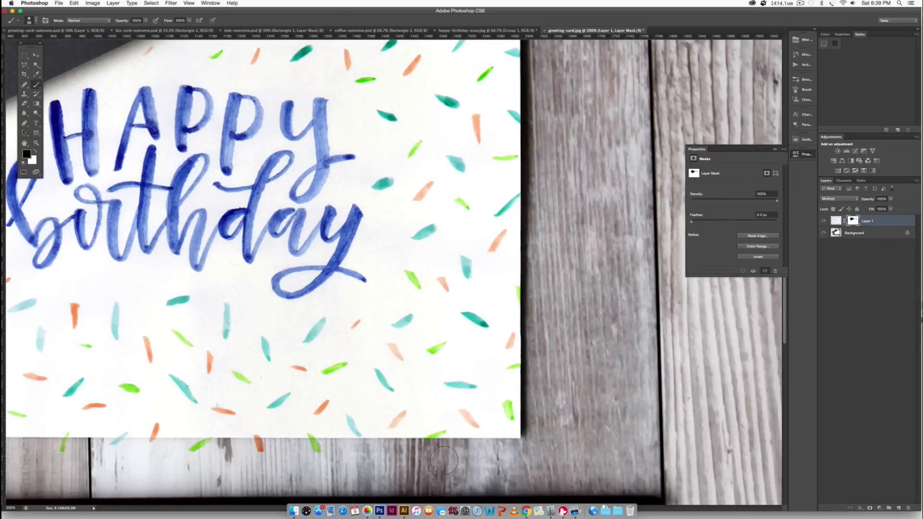
# Mask out the stray confetti below the card's bottom edge and over the envelope beside its lower-left corner
pyautogui.moveTo(311, 463)
pyautogui.mouseDown()
pyautogui.moveTo(284, 463)
pyautogui.moveTo(571, 401)
pyautogui.moveTo(510, 404)
pyautogui.mouseUp()
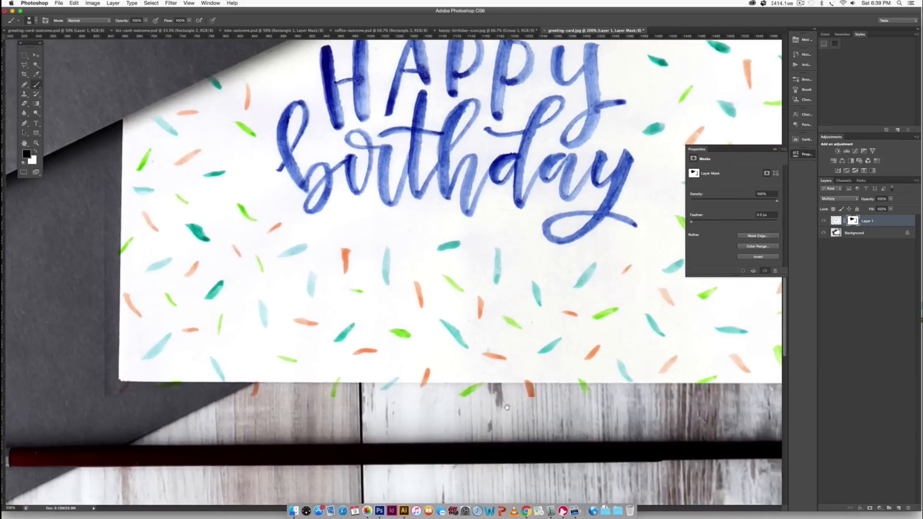
pyautogui.moveTo(727, 404); pyautogui.dragTo(222, 400)
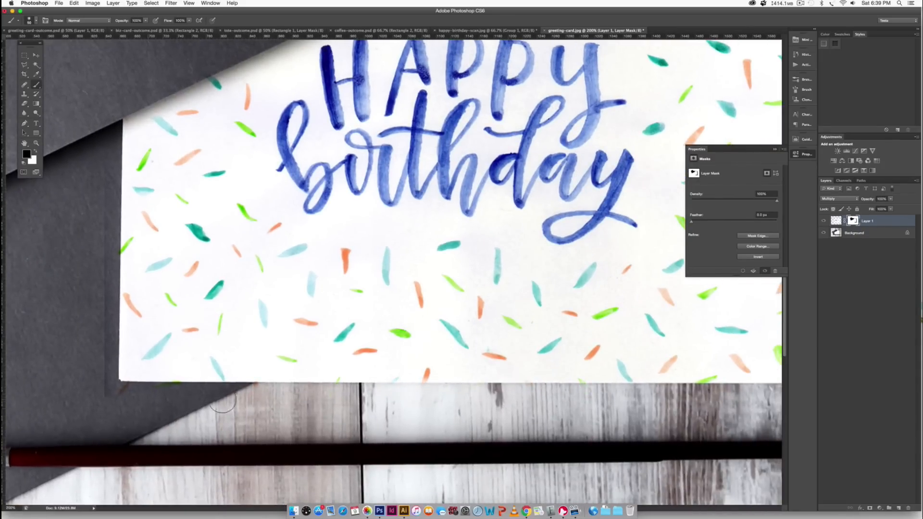
pyautogui.moveTo(606, 406); pyautogui.dragTo(338, 427)
pyautogui.moveTo(355, 389); pyautogui.dragTo(480, 394)
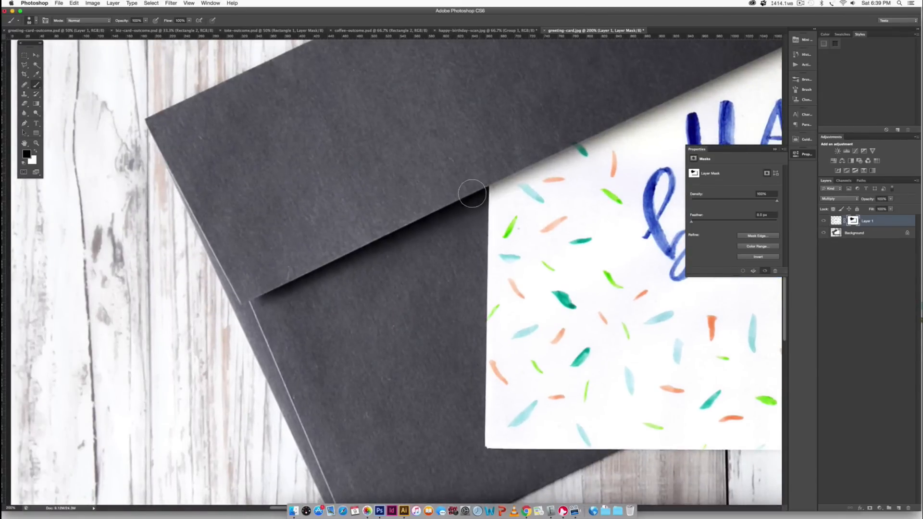
# Paint white on the layer mask with a small brush along the envelope flap's lower edge to restore clipped confetti on the card
pyautogui.moveTo(448, 205); pyautogui.dragTo(178, 470)
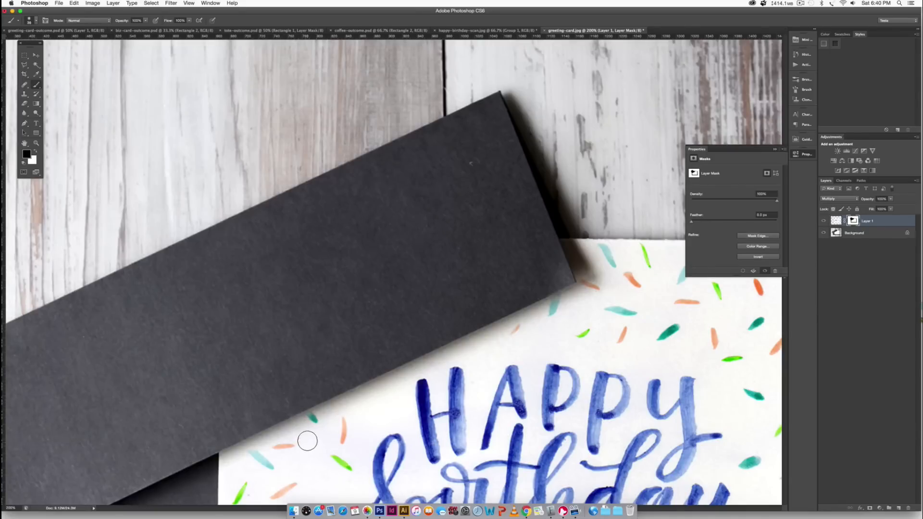
pyautogui.press('super+plus')
pyautogui.press('super+plus')
pyautogui.press('super+plus')
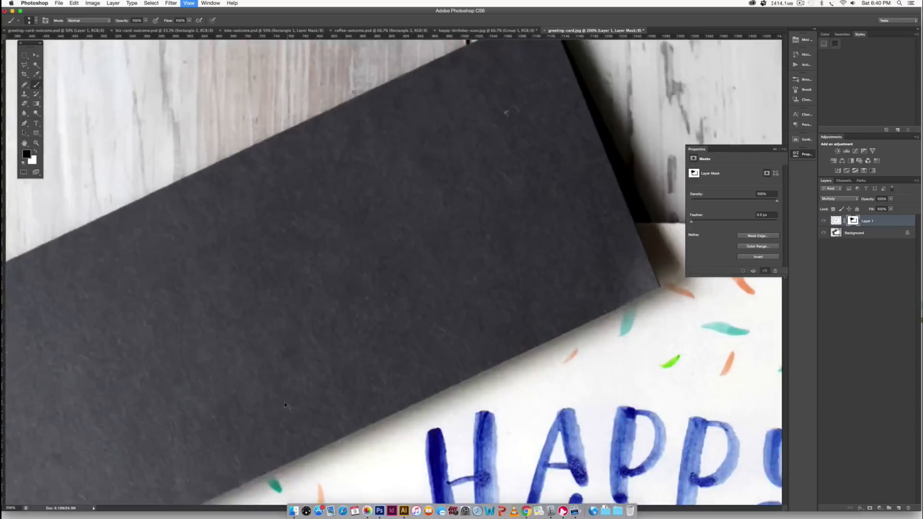
pyautogui.moveTo(352, 459); pyautogui.dragTo(436, 214)
pyautogui.scroll(-5, 435, 214)
pyautogui.hscroll(-5, 435, 214)
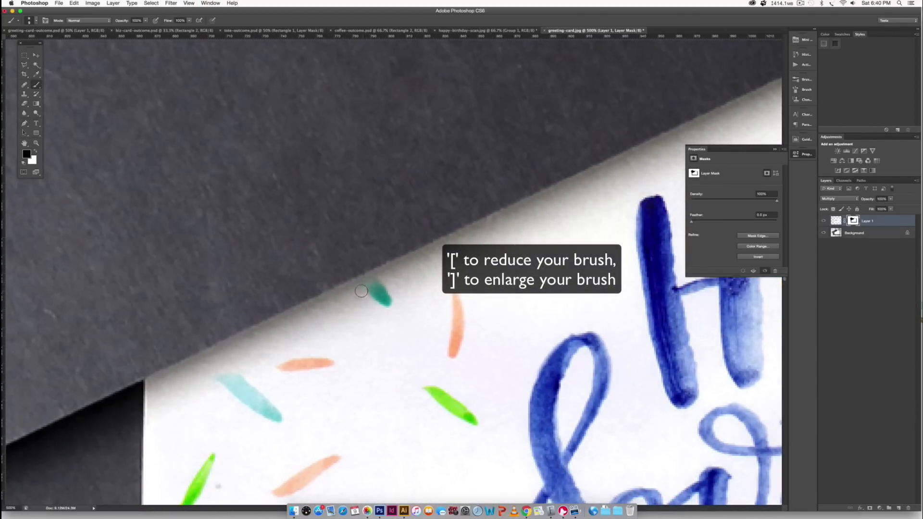
pyautogui.press('x')
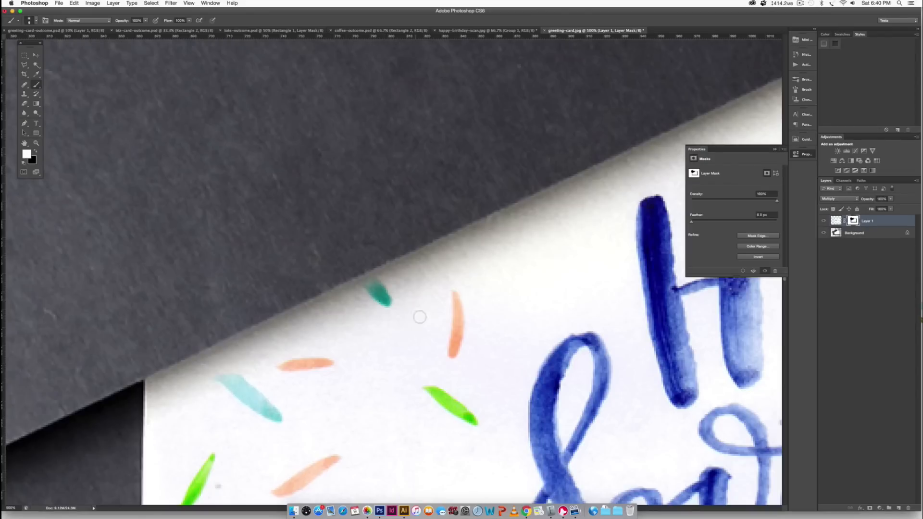
pyautogui.moveTo(369, 290); pyautogui.dragTo(371, 284)
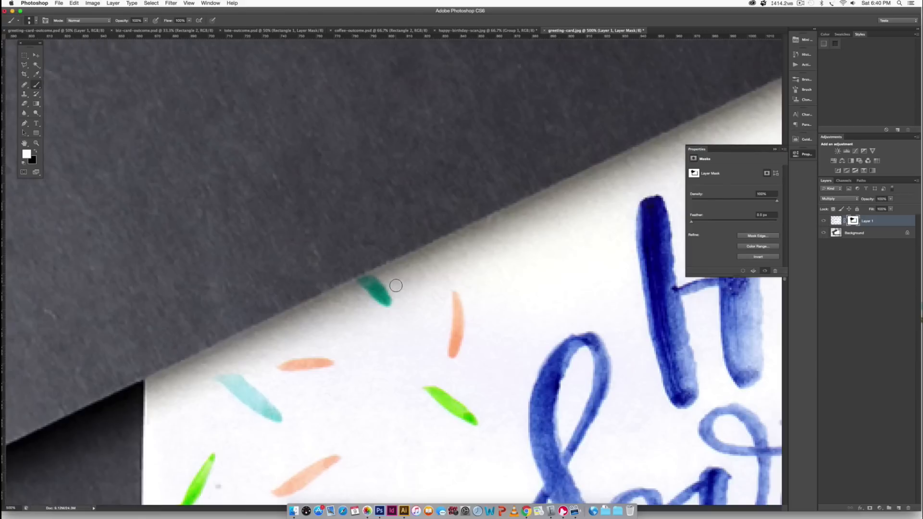
pyautogui.hscroll(15, 396, 286)
pyautogui.scroll(5, 393, 289)
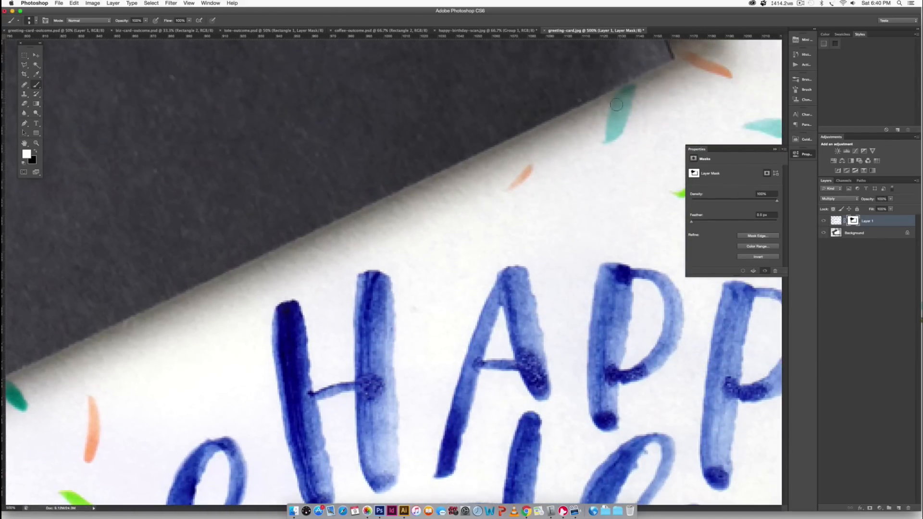
pyautogui.scroll(2, 660, 107)
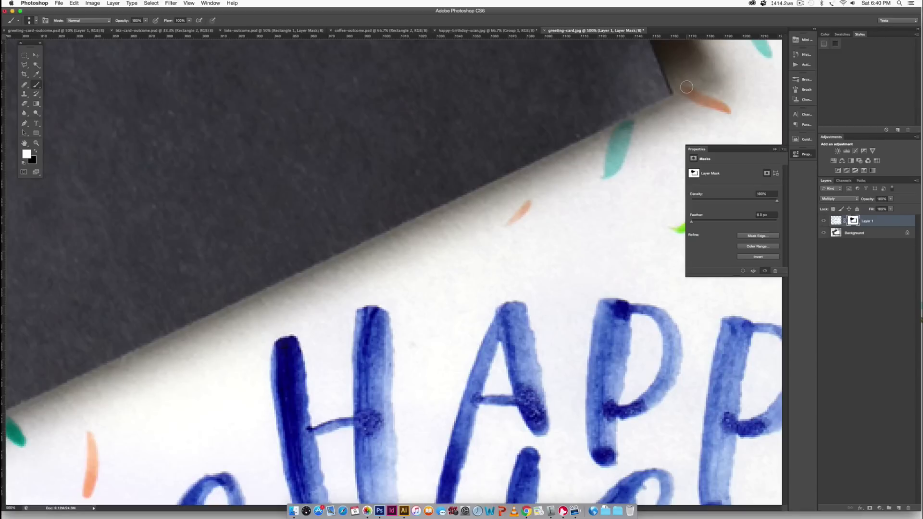
pyautogui.hscroll(6, 684, 87)
pyautogui.scroll(8, 592, 135)
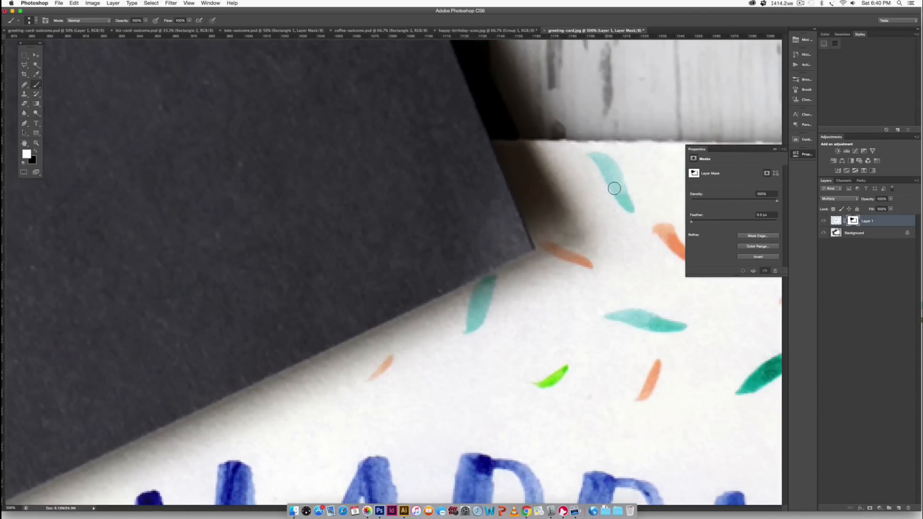
pyautogui.press('super+0')
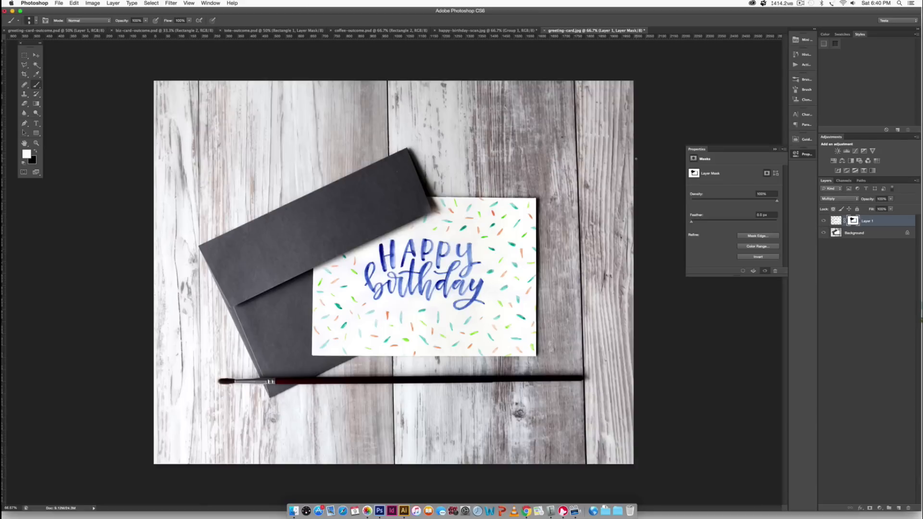
# View the finished mockups in biz-card-outcome.psd and greeting-card-outcome.psd, ending on the business card file
pyautogui.click(144, 30)
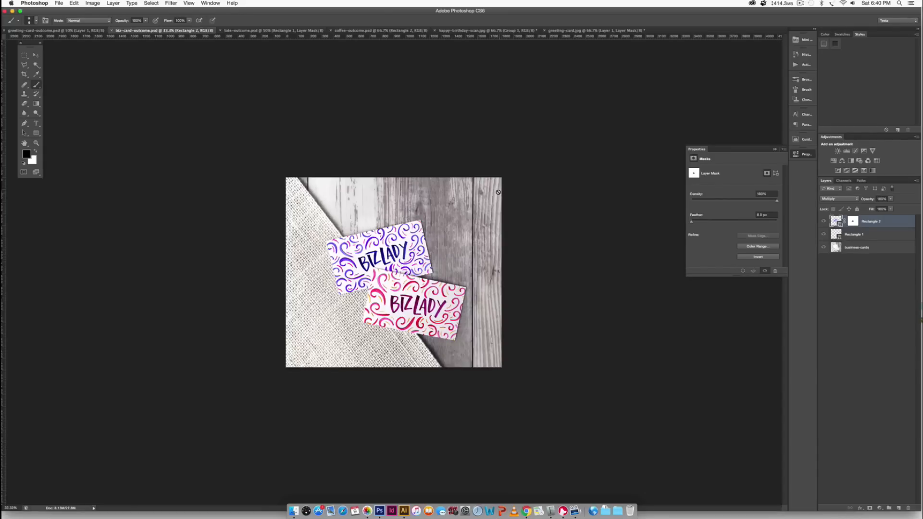
pyautogui.click(88, 31)
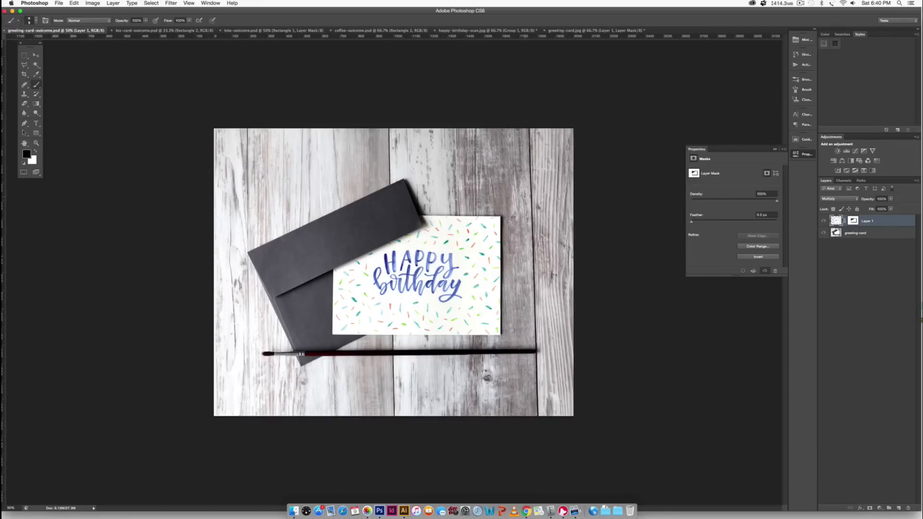
pyautogui.click(152, 31)
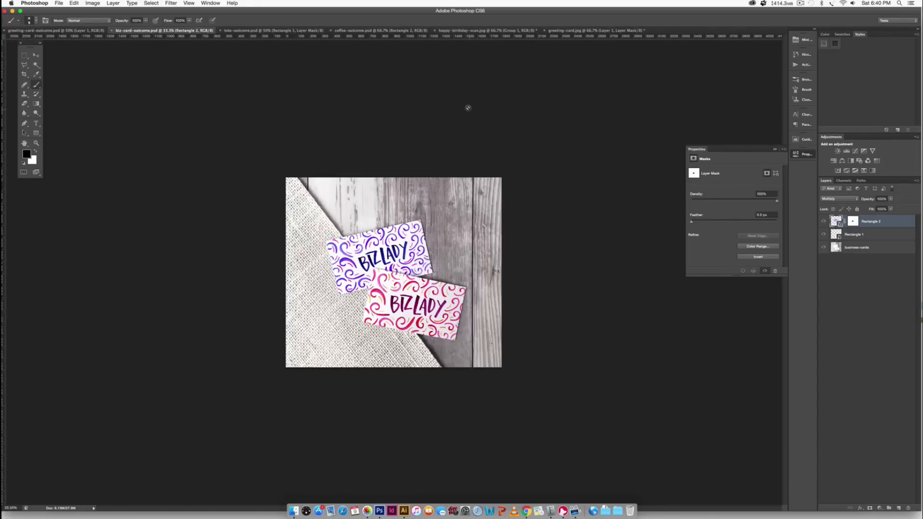